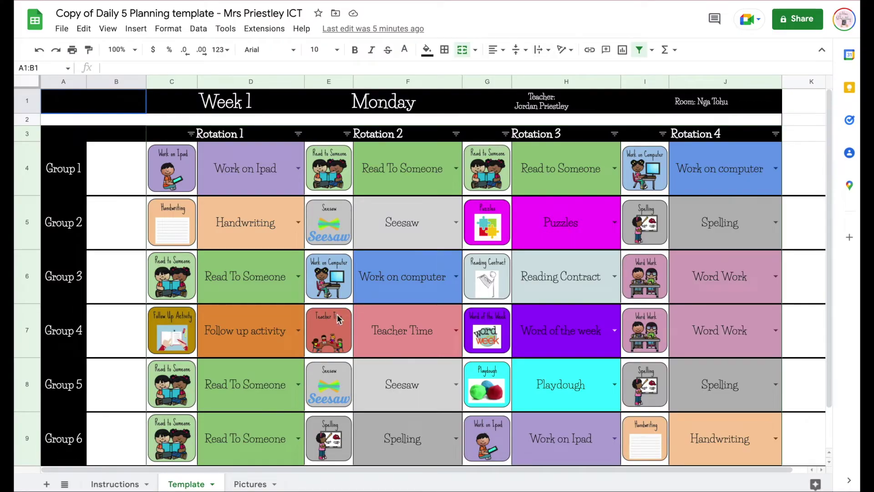
- Set Group 2's Rotation 2 activity to Teacher Time and Group 3's Rotation 2 activity to Listen to reading
click(455, 222)
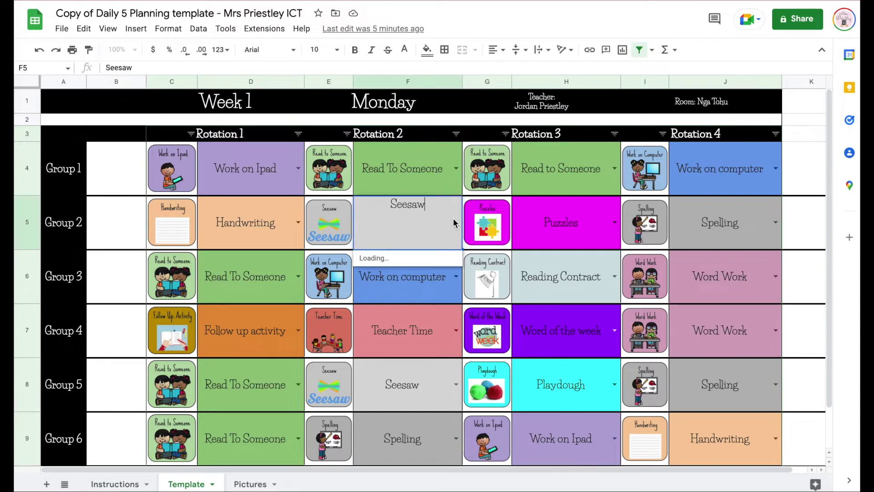
click(402, 350)
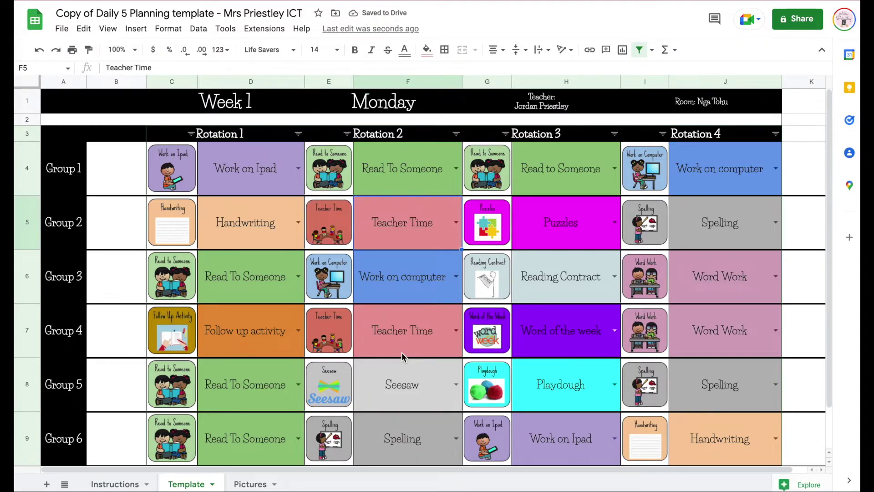
click(456, 277)
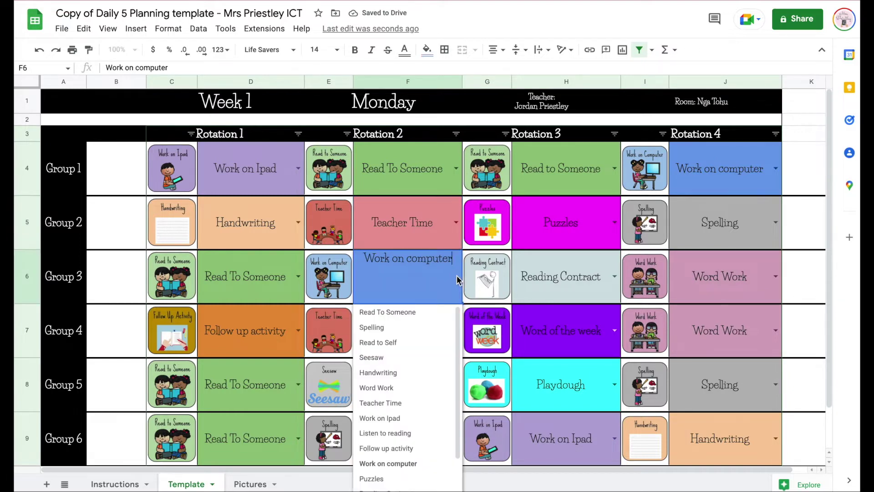
click(385, 433)
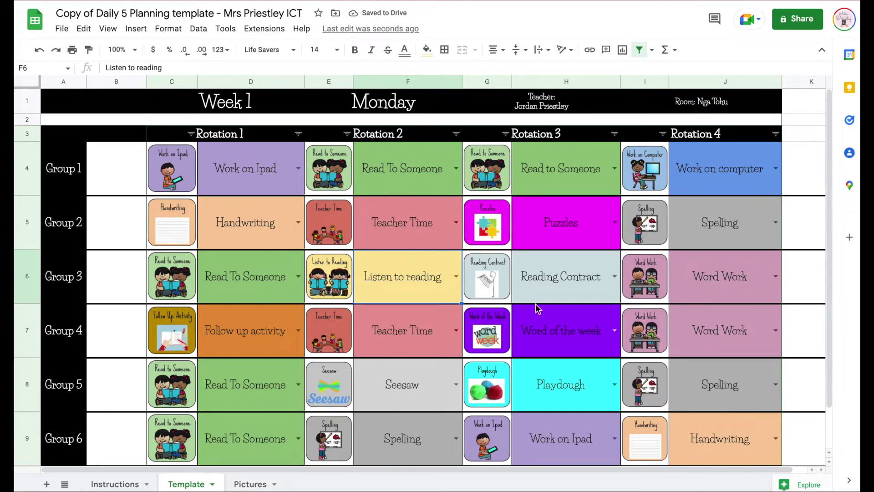
- Change Group 2's Rotation 3 and Rotation 2 activities to Follow up activity
click(617, 223)
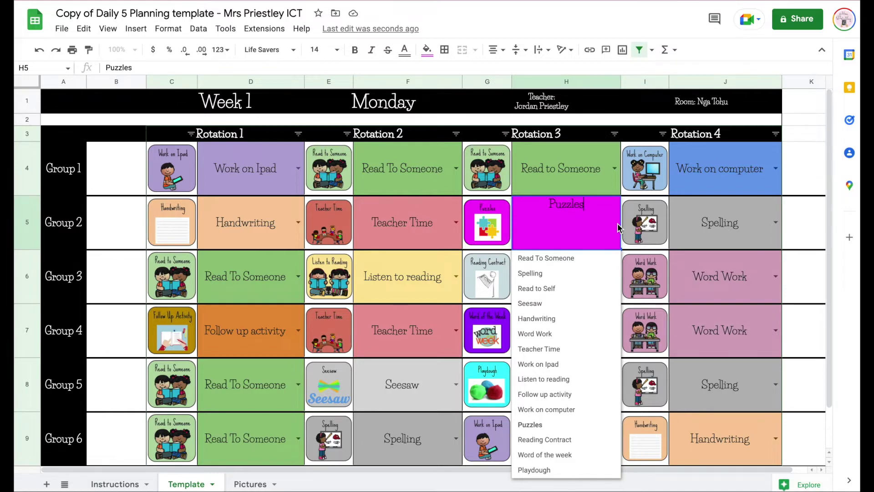
click(564, 395)
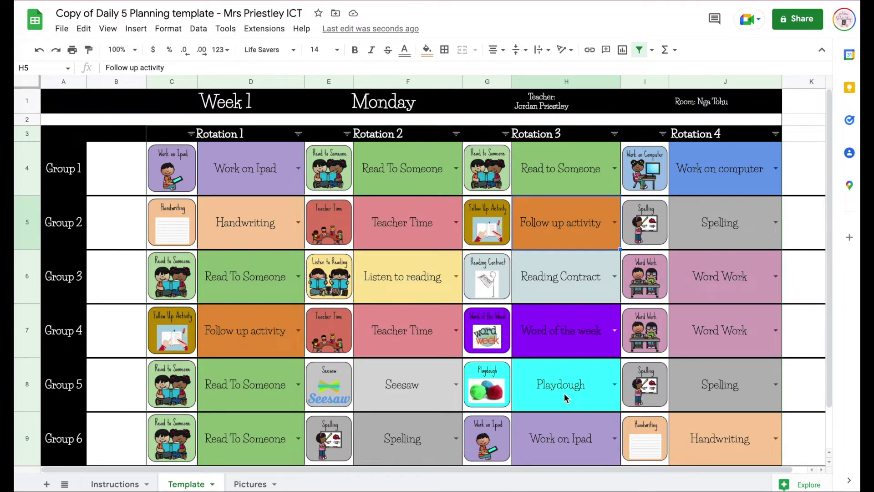
click(457, 223)
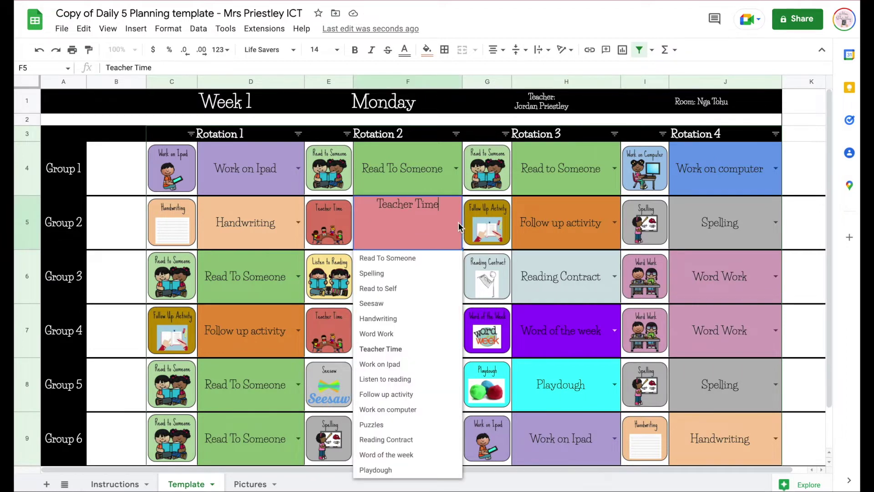
click(393, 394)
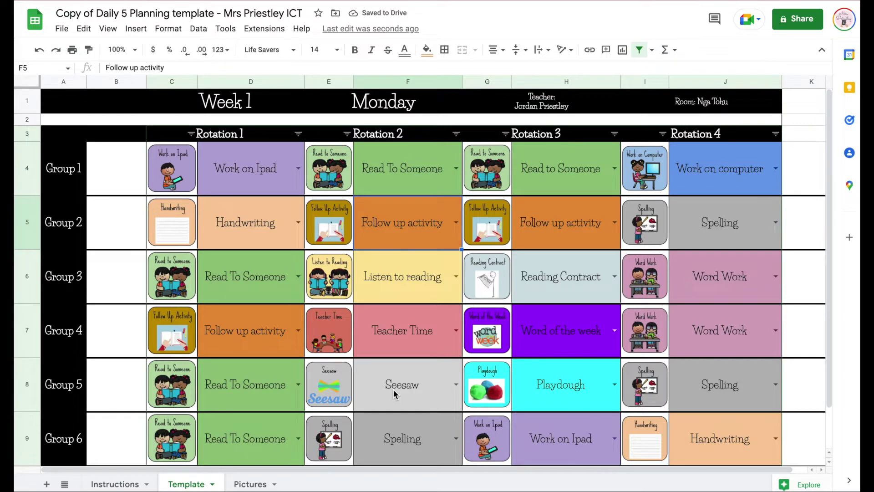
- Set Group 5's Rotation 1 activity to Spelling and Group 1's Rotation 1 activity to Follow up activity
click(298, 384)
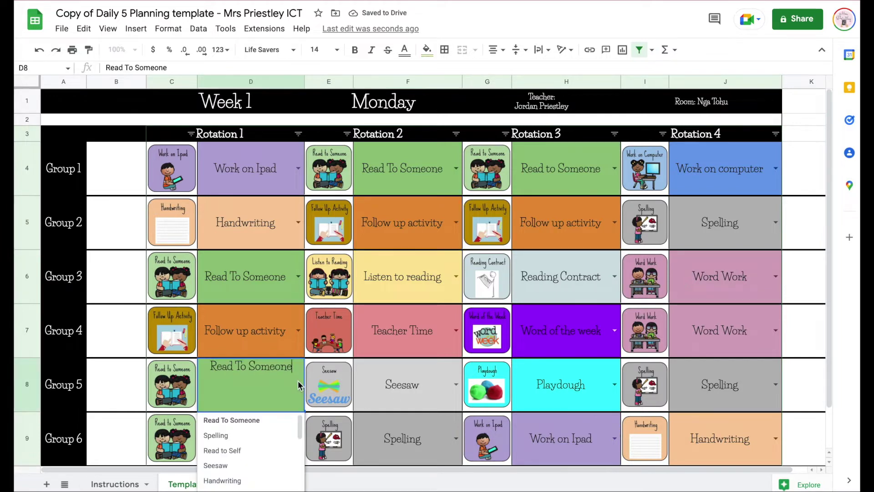
click(248, 436)
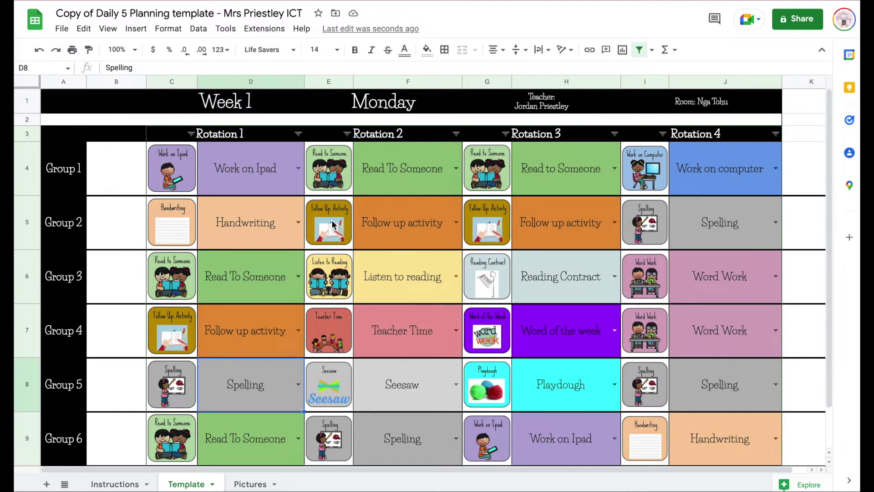
click(298, 168)
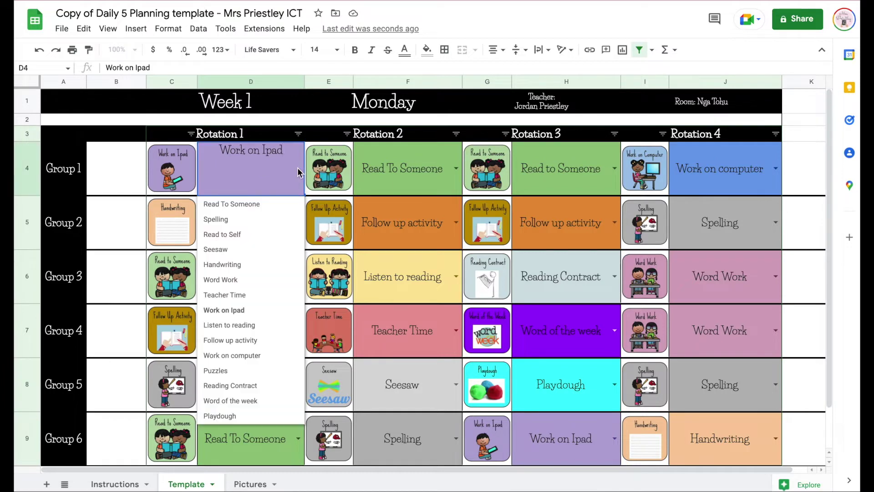
click(255, 343)
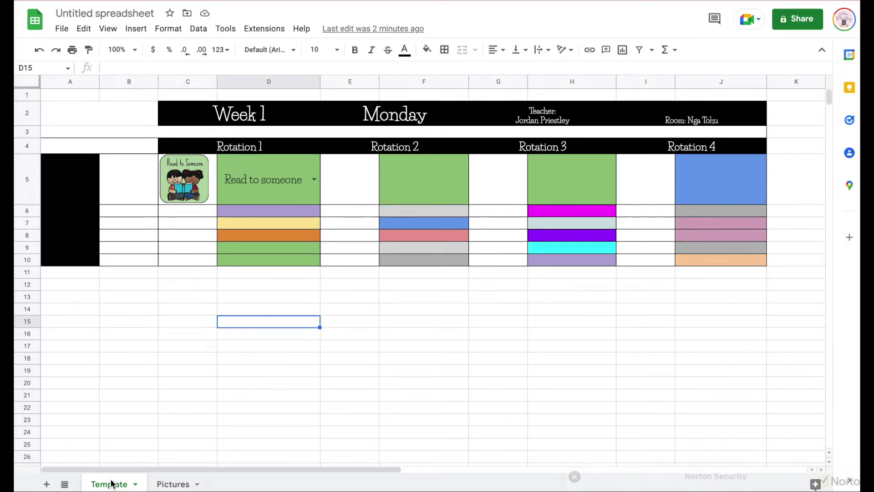
- In the Untitled spreadsheet, add Playdough as a new activity name in cell A4 of the Pictures sheet
click(574, 334)
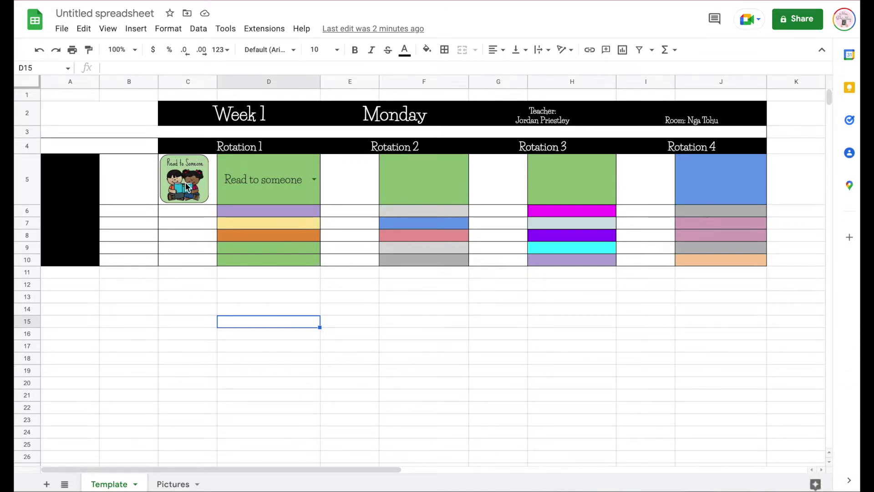
click(177, 484)
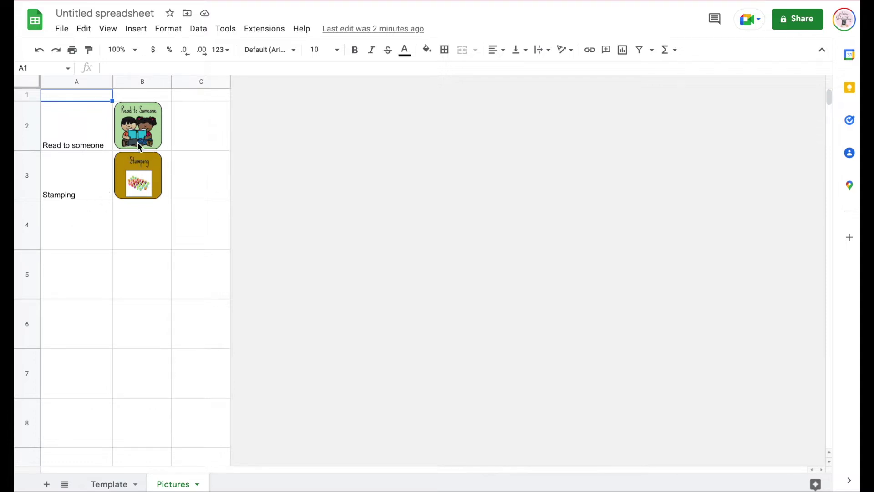
click(77, 243)
text(Playdough)
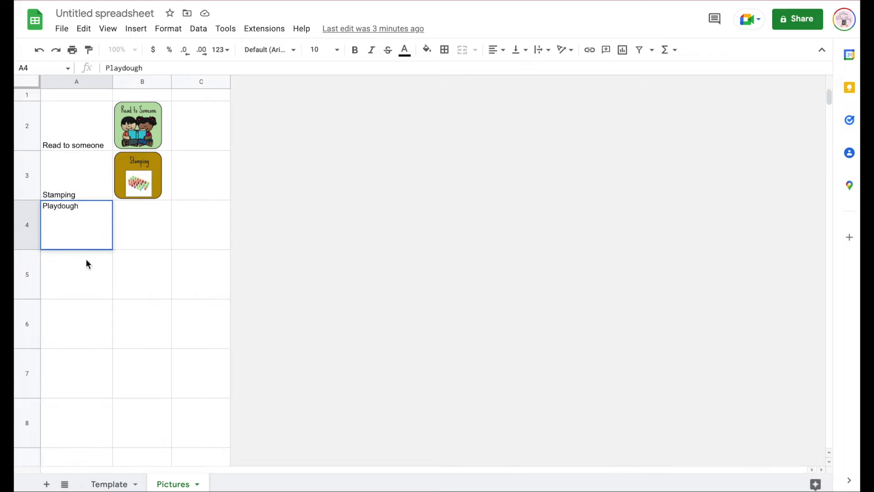
key(Return)
click(78, 226)
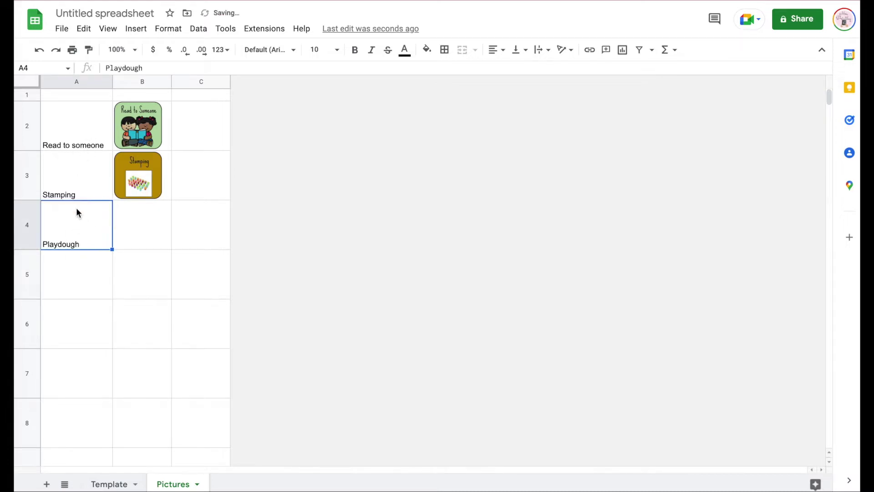
- Insert the Playdough picture inside cell B4, beside its activity name
click(142, 233)
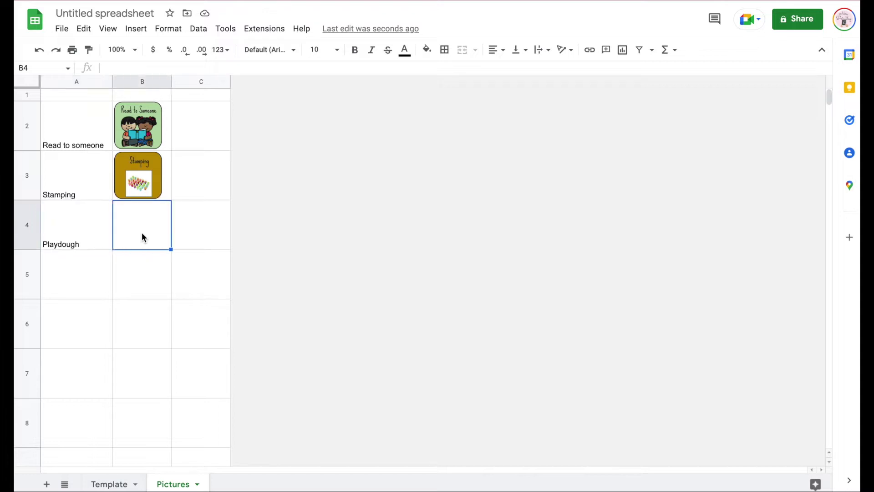
click(135, 28)
mouse_move(173, 175)
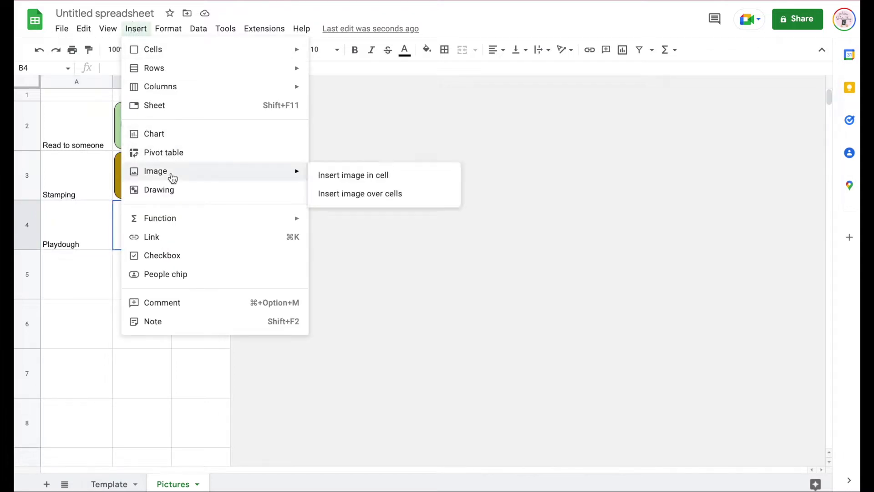
click(359, 173)
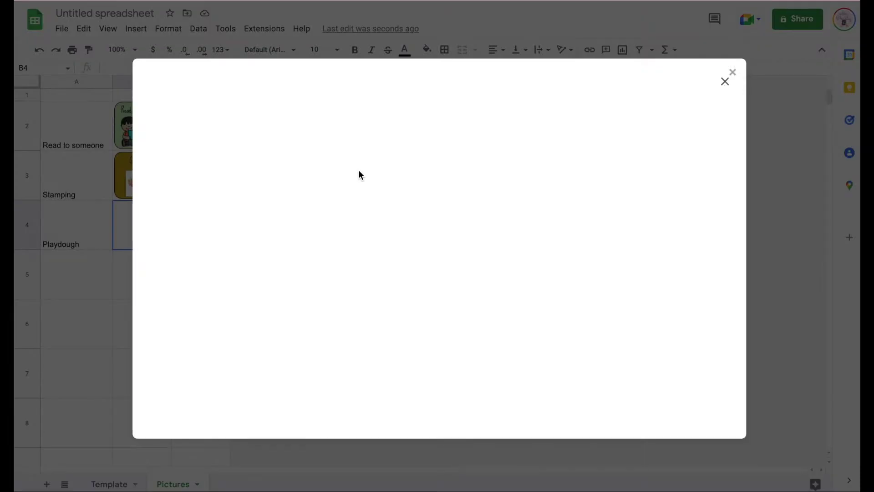
click(15, 362)
drag(57, 95, 432, 238)
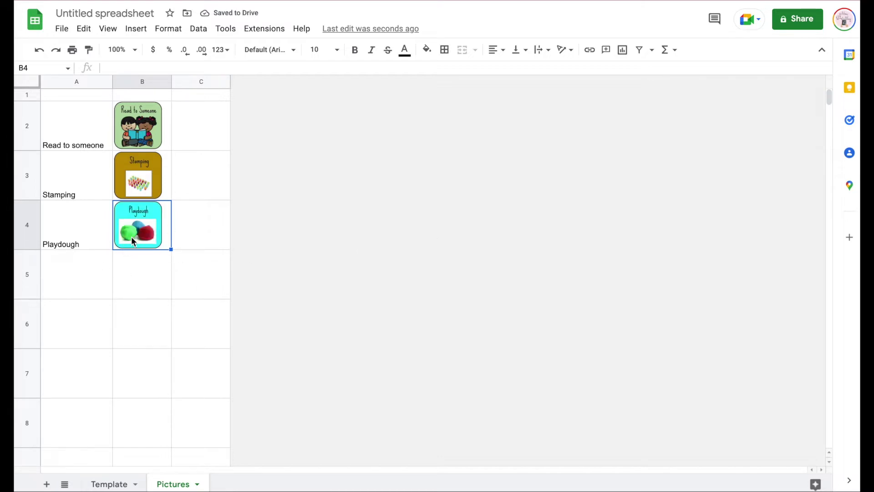
- Examine the full list of activity names and pictures on the Pictures sheet of the Daily 5 Planning template copy, and return to its Template sheet
scroll(87, 358, down, 7)
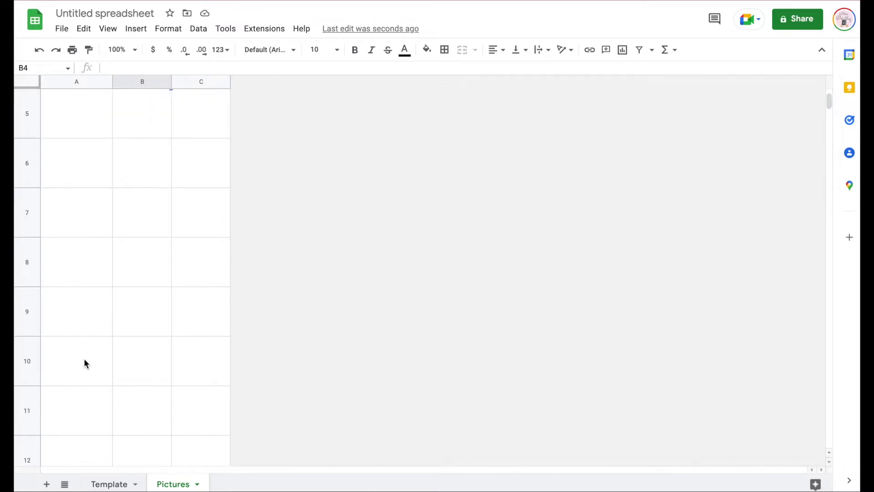
scroll(84, 363, up, 7)
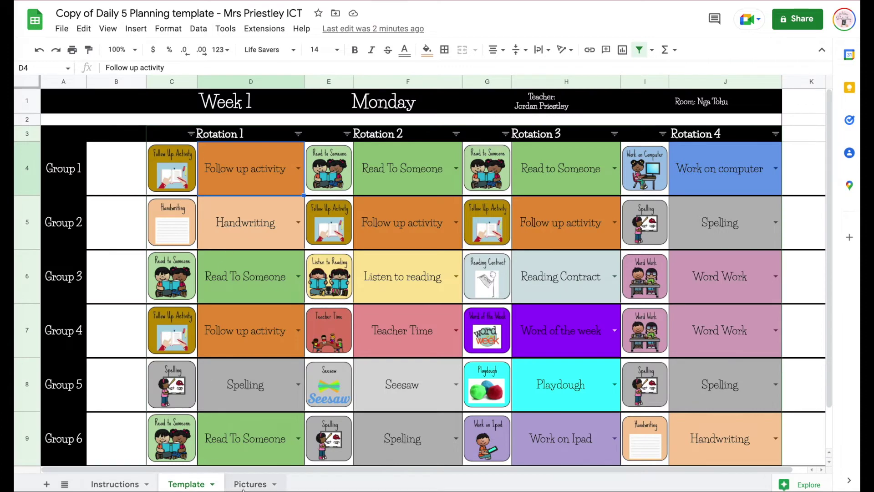
click(245, 485)
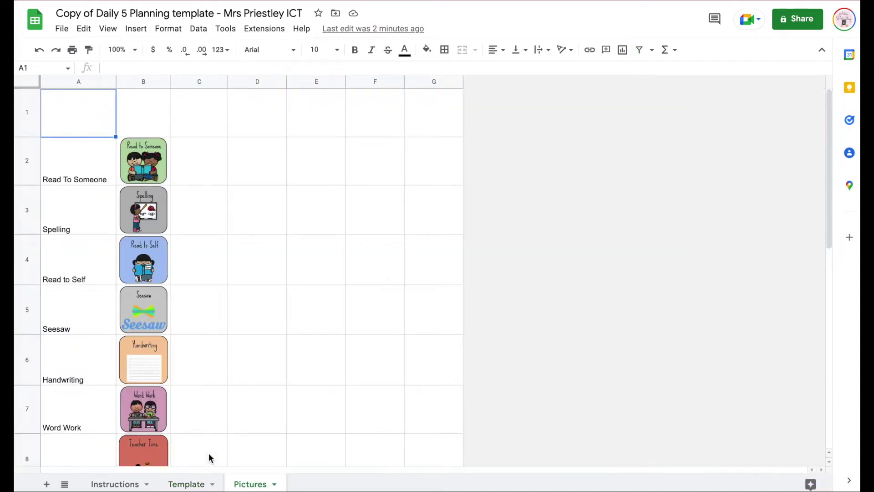
scroll(157, 400, down, 8)
scroll(157, 400, down, 2)
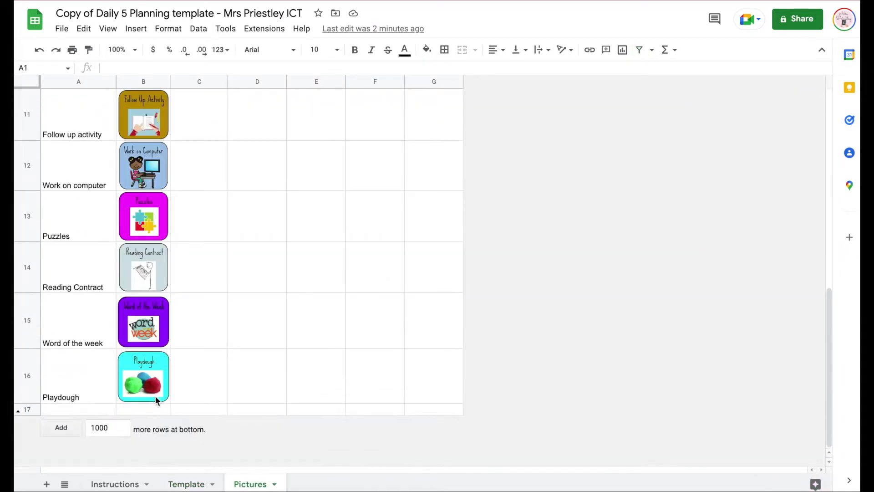
scroll(157, 400, up, 10)
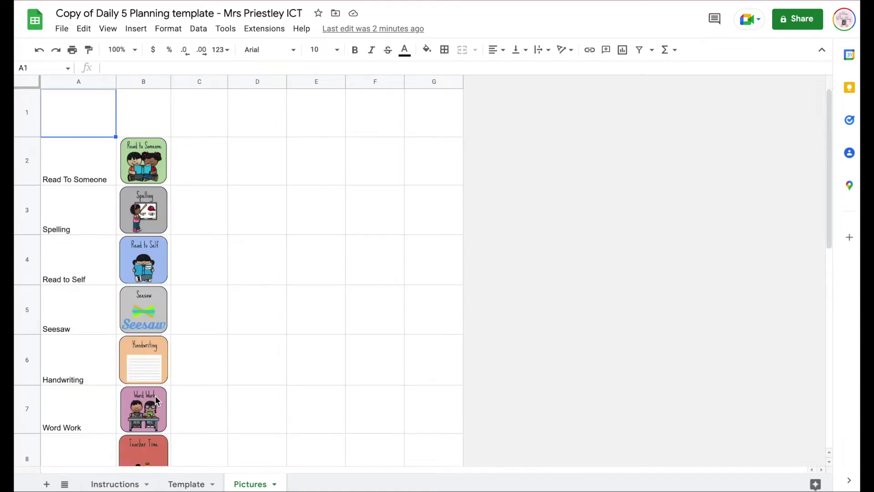
click(193, 488)
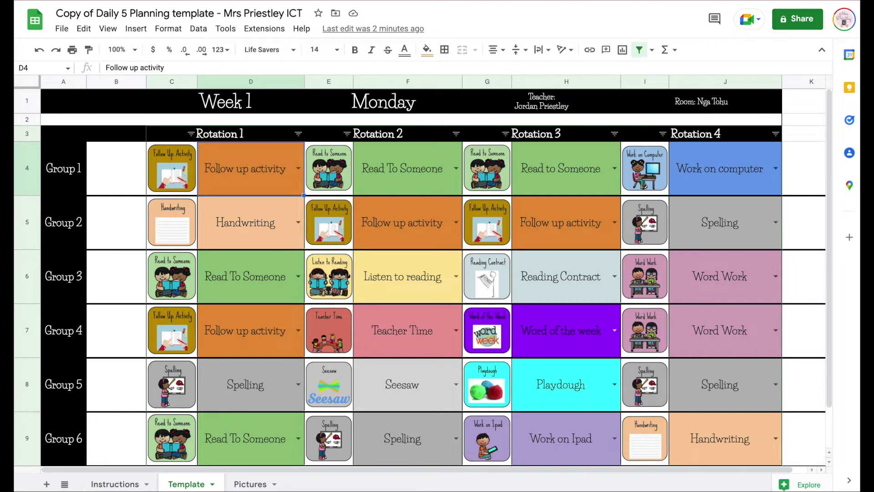
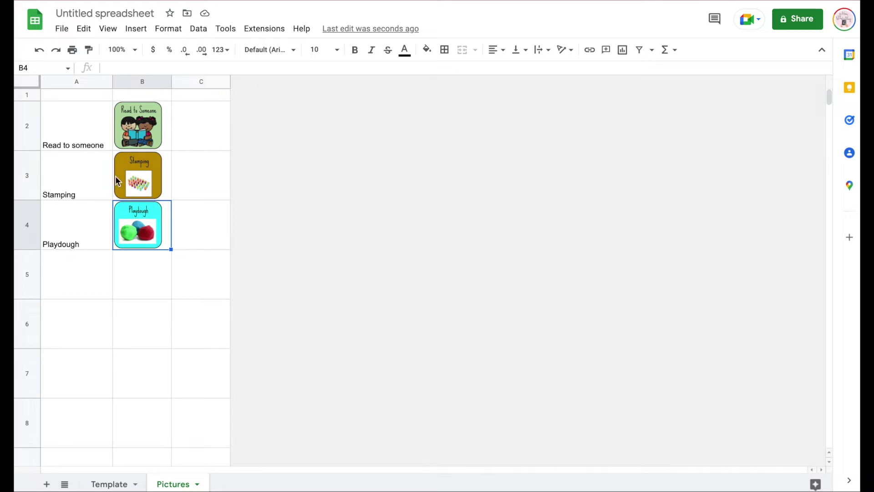
- On the Template sheet of the Untitled spreadsheet, set the Rotation 1 activity in cell D5 to Stamping
click(119, 486)
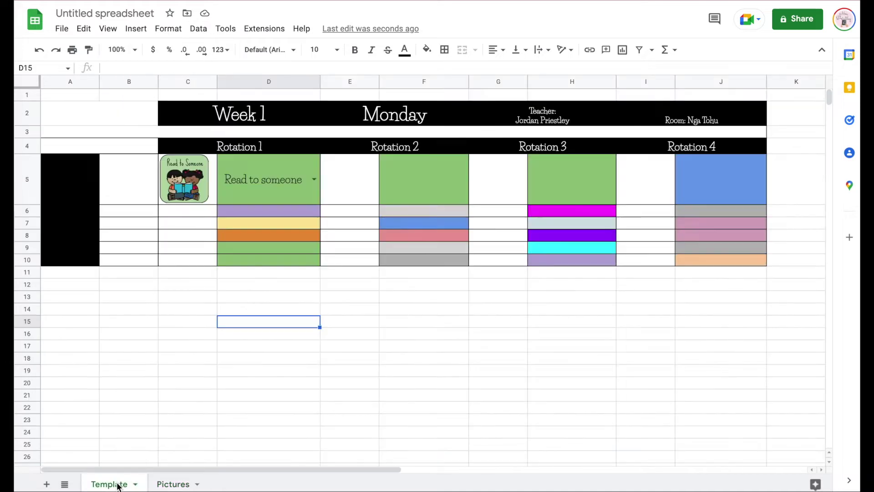
click(297, 173)
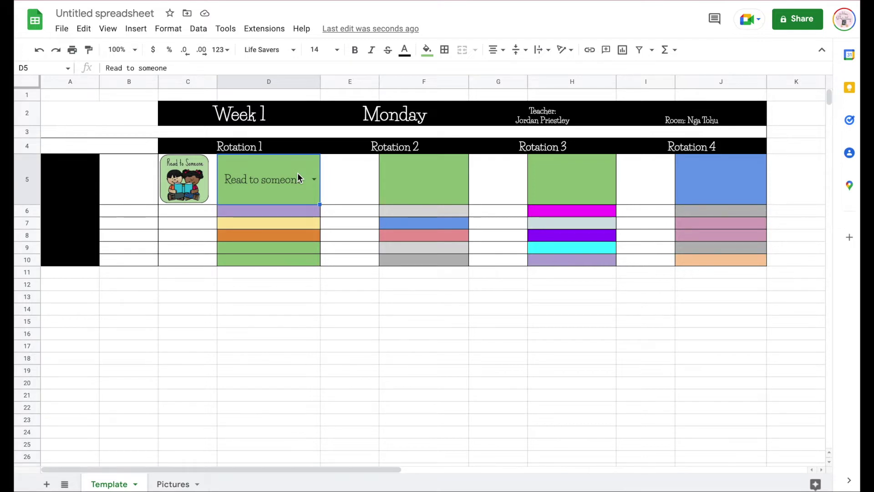
click(314, 180)
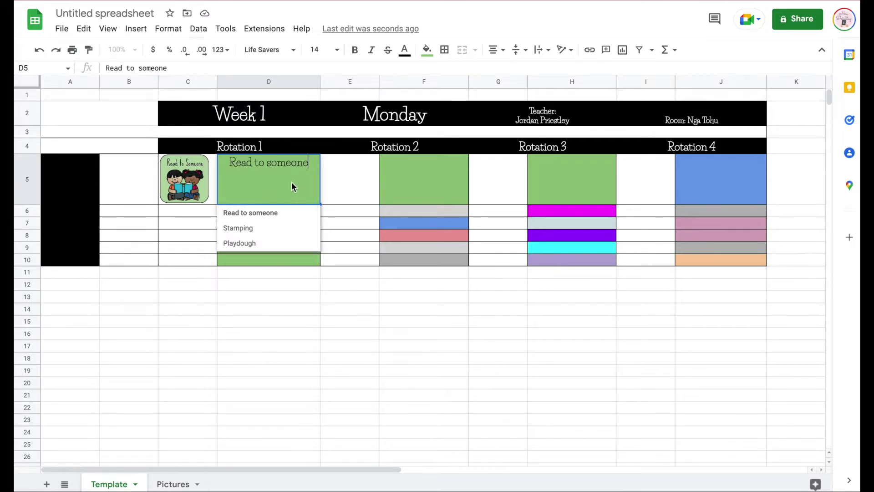
click(252, 229)
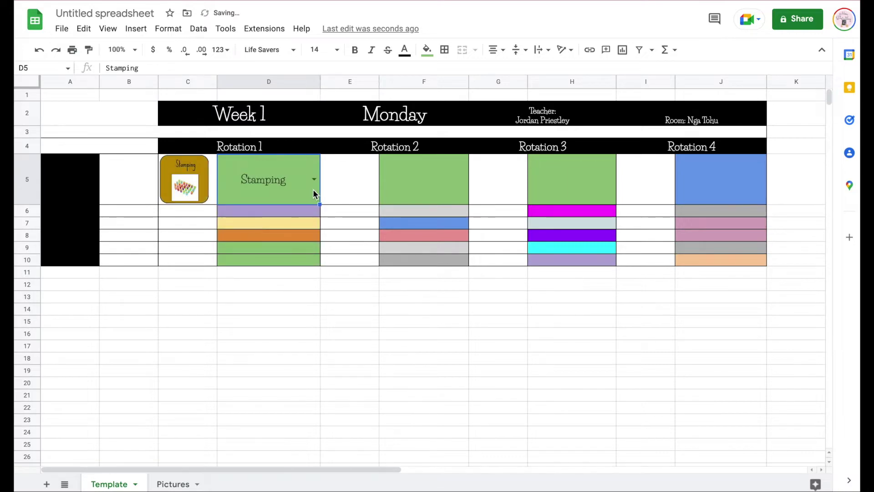
- Try Playdough as the activity in cell D5 to test the picture lookup, and switch back to Stamping
click(314, 180)
click(258, 239)
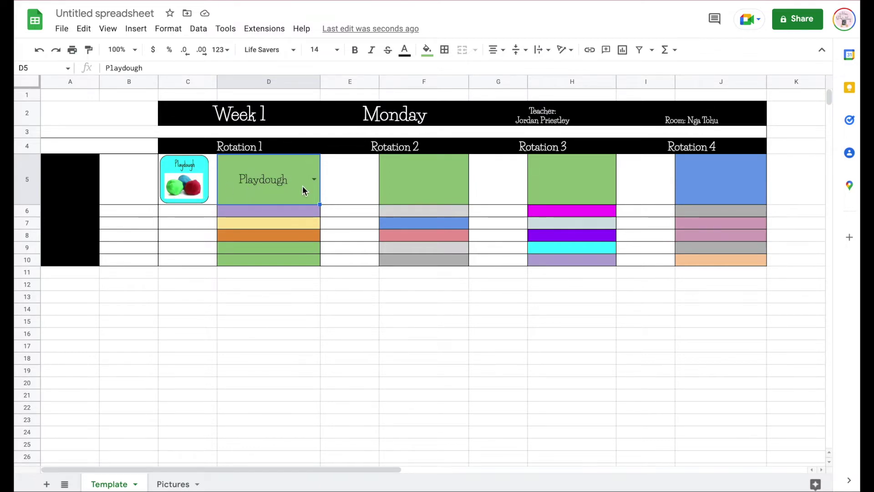
click(314, 180)
click(259, 233)
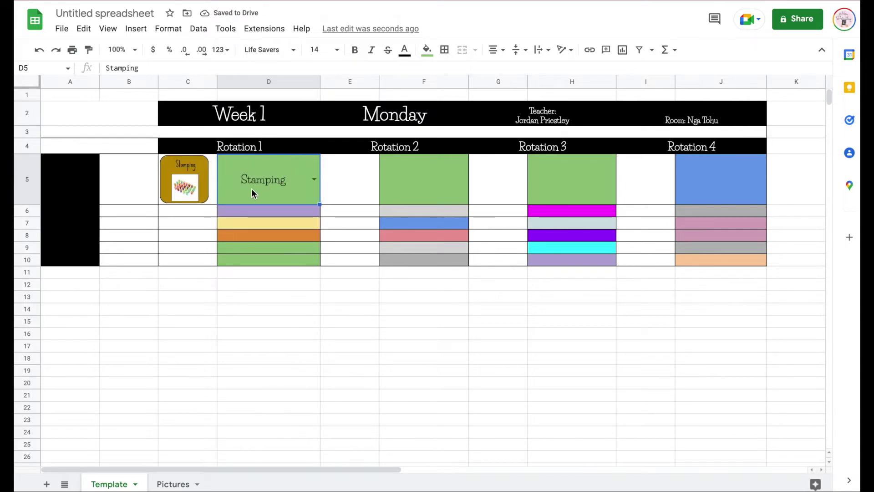
- Add a dropdown to the Rotation 2 cell F5 using data validation with a list from the range =Pictures!A:A
click(426, 187)
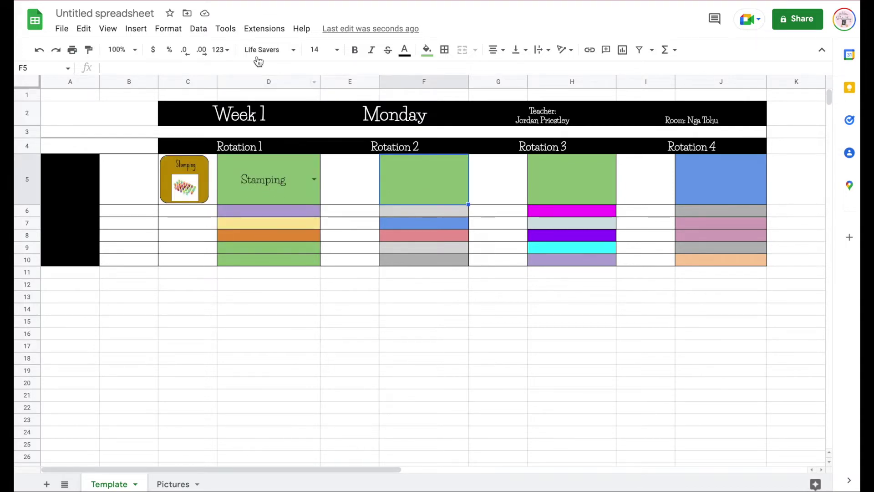
click(200, 30)
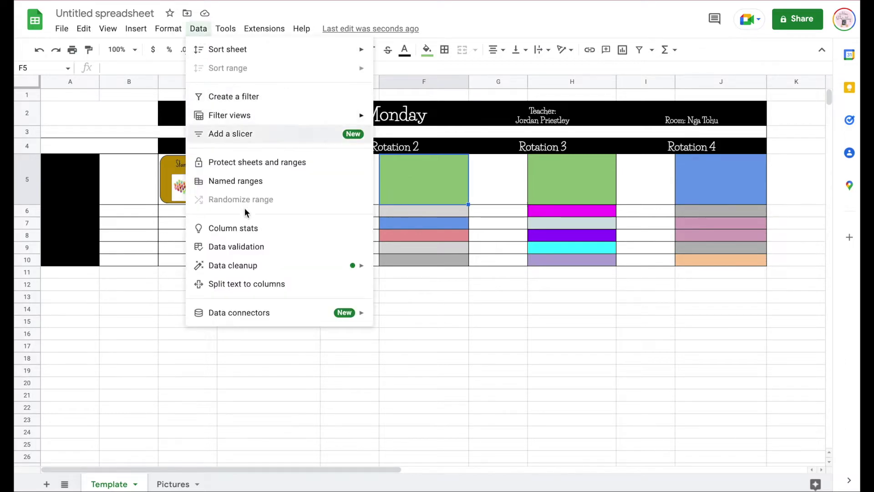
click(244, 248)
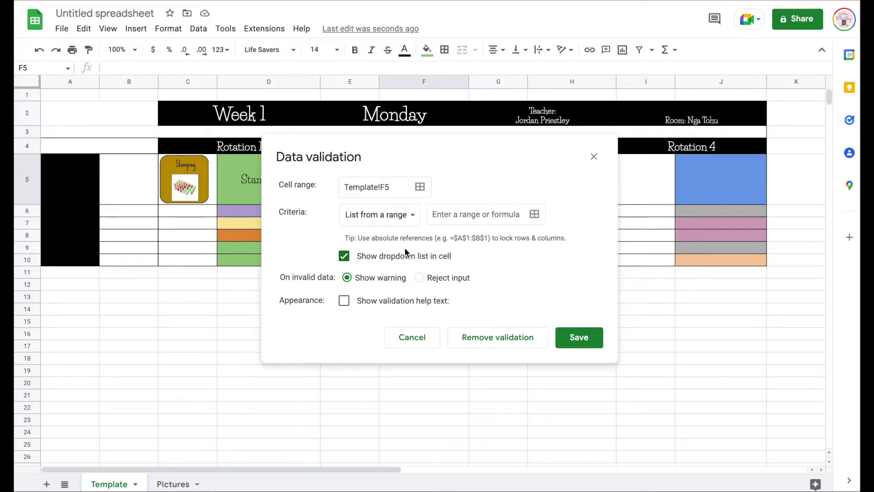
click(355, 221)
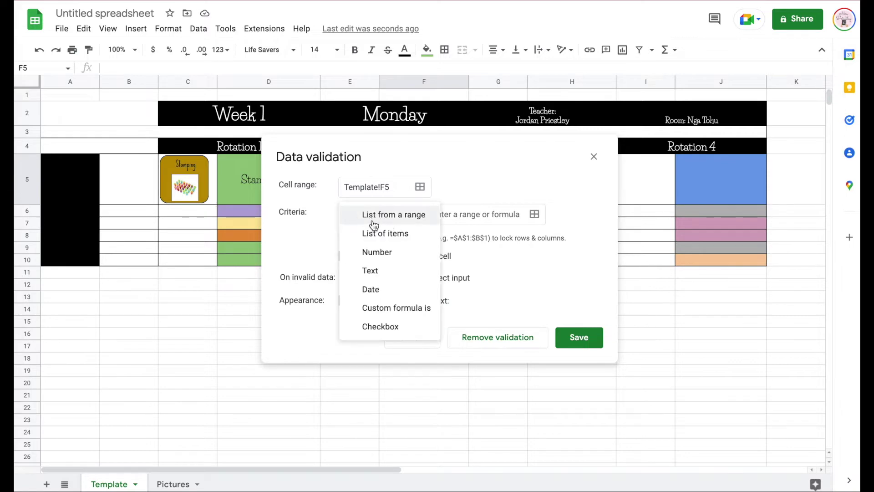
click(394, 223)
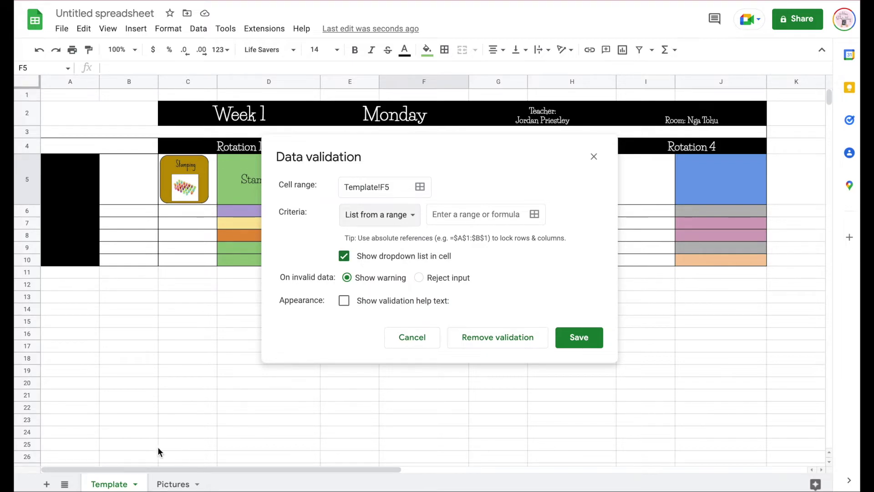
click(179, 484)
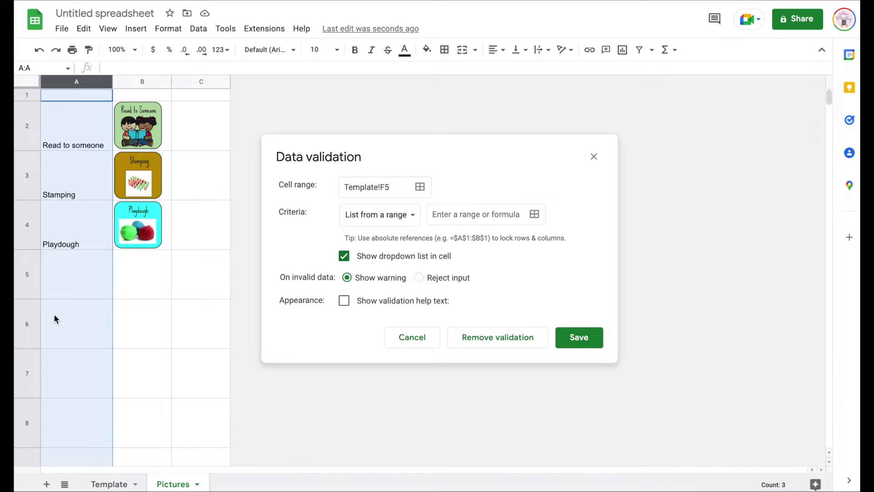
click(503, 217)
text(=Pictures!A:A)
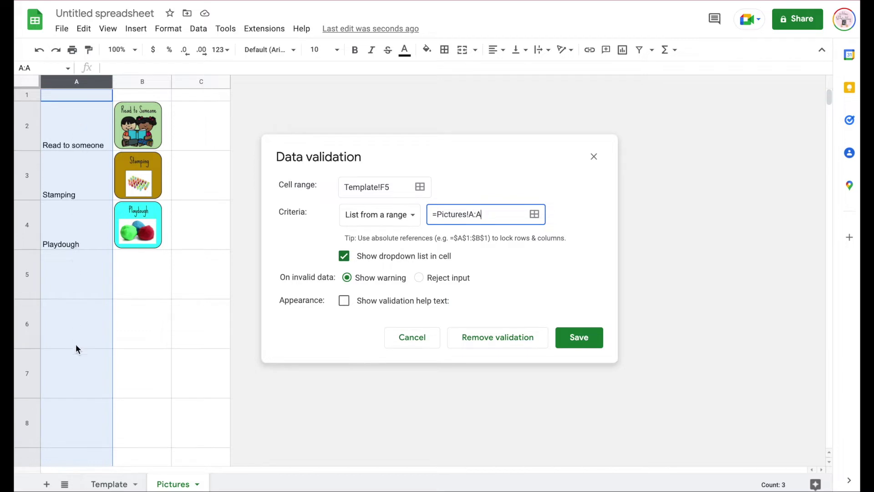
click(578, 345)
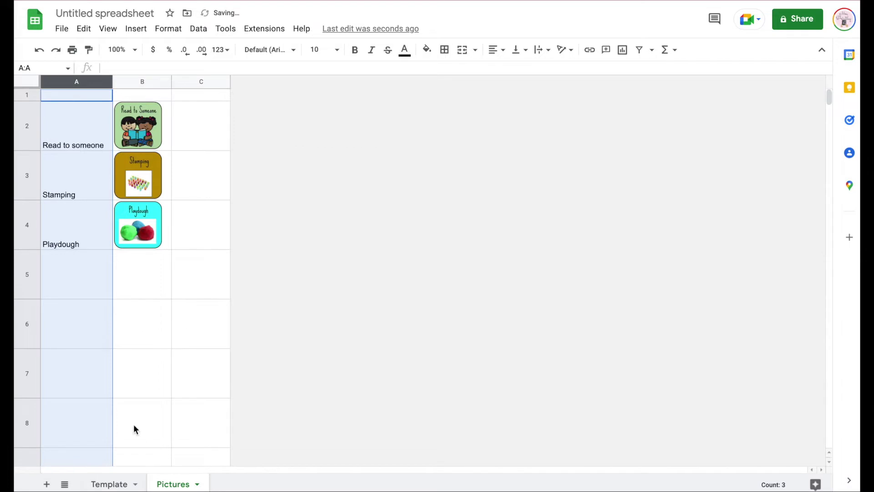
click(112, 484)
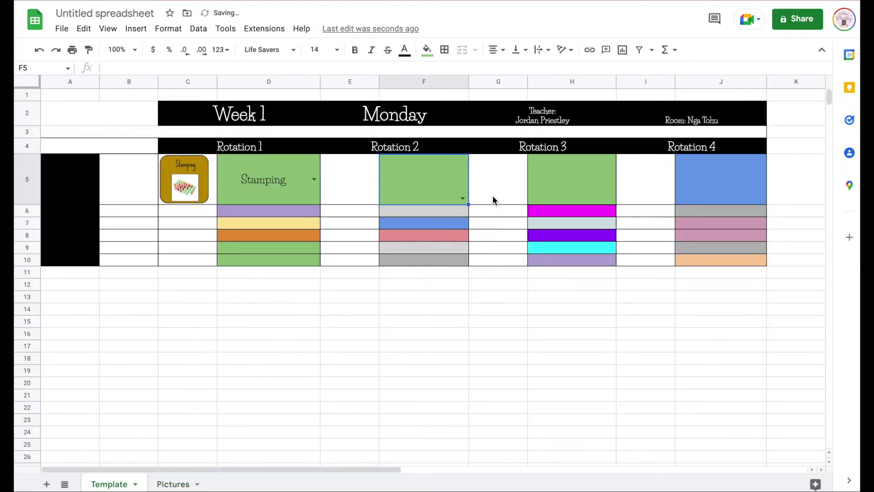
- Test the dropdown in cell F5 by choosing Read to someone, Stamping and Playdough in turn
click(462, 199)
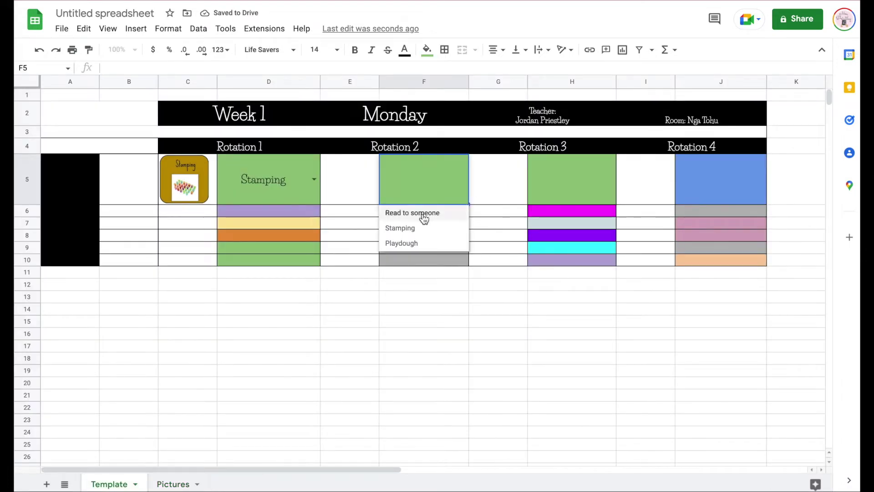
click(422, 213)
click(465, 198)
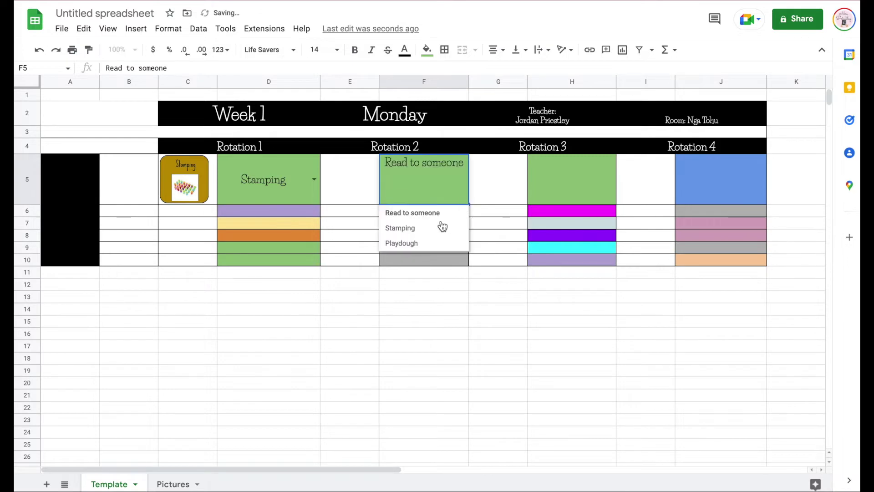
click(442, 227)
click(463, 198)
click(427, 243)
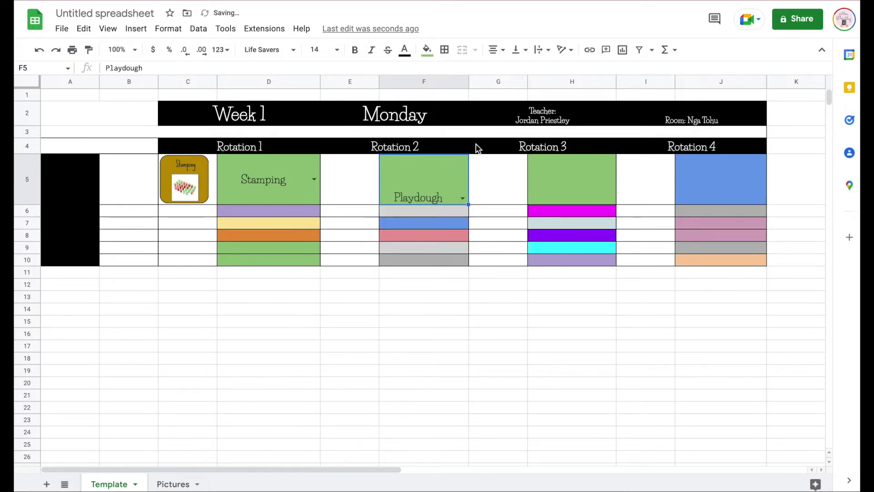
- Widen column F slightly and align the activity text in cell F5 vertically to the middle
drag(467, 84, 479, 84)
click(517, 50)
click(530, 71)
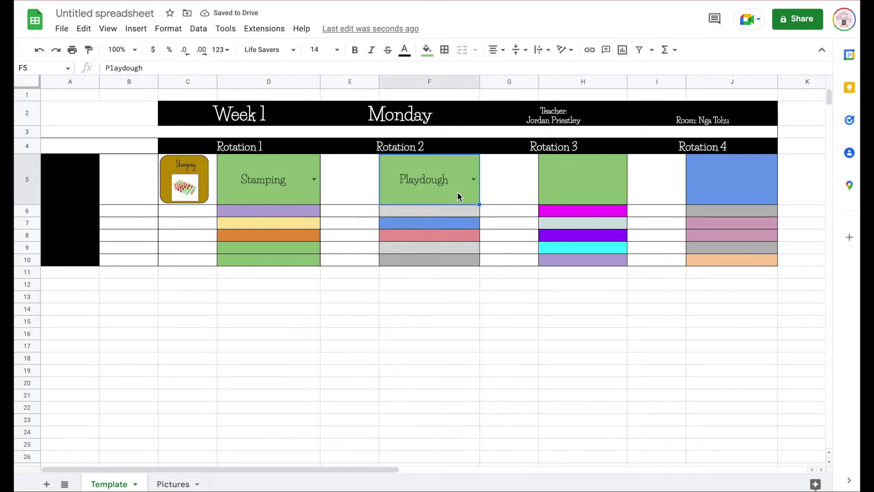
- On the Pictures sheet, add the activity names Example in cell A5 and Example 2 in cell A6
click(173, 484)
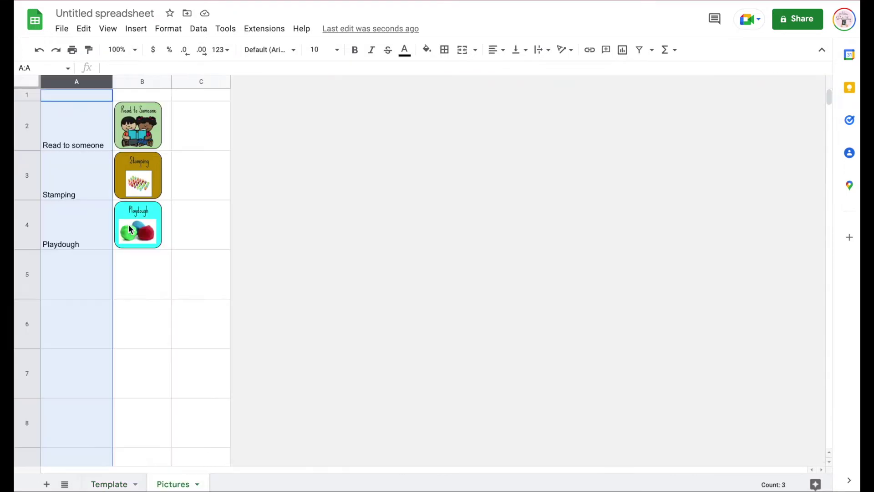
click(70, 294)
text(Example)
key(Return)
text(Example)
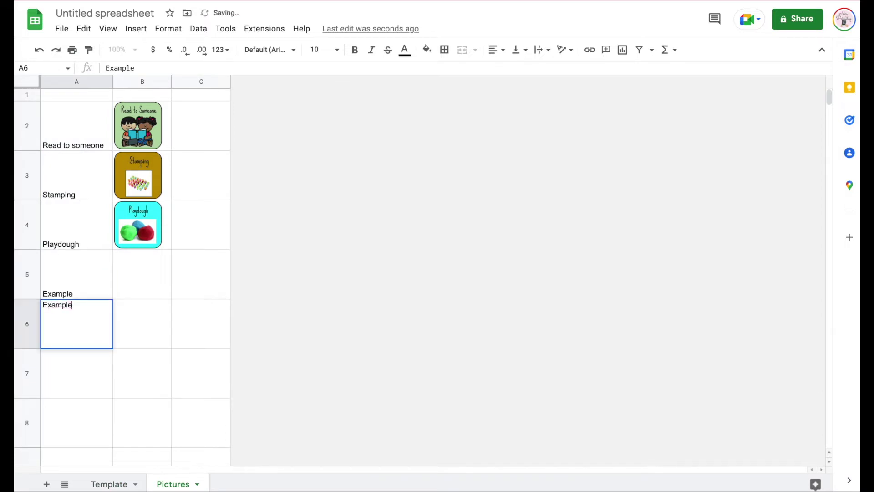
text( 2)
key(Return)
- On the Template sheet, try Example as the activity in cell F5 and set it to Example 2
click(111, 483)
click(474, 179)
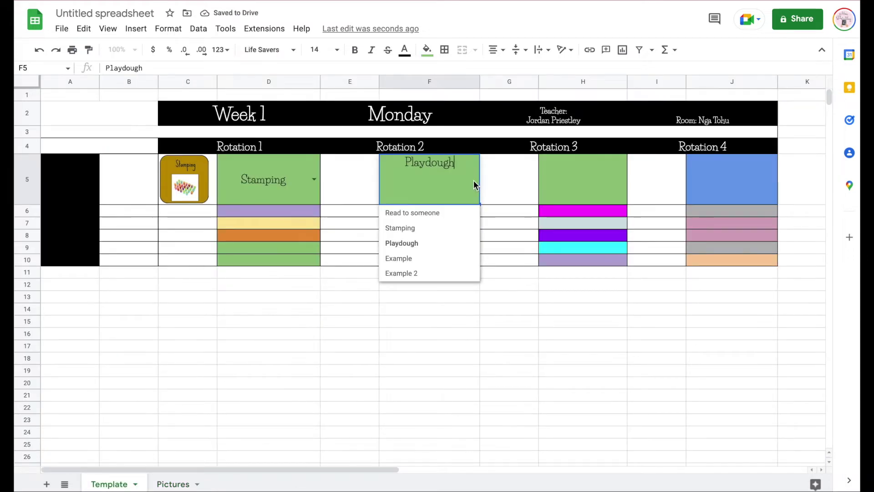
click(416, 258)
click(474, 179)
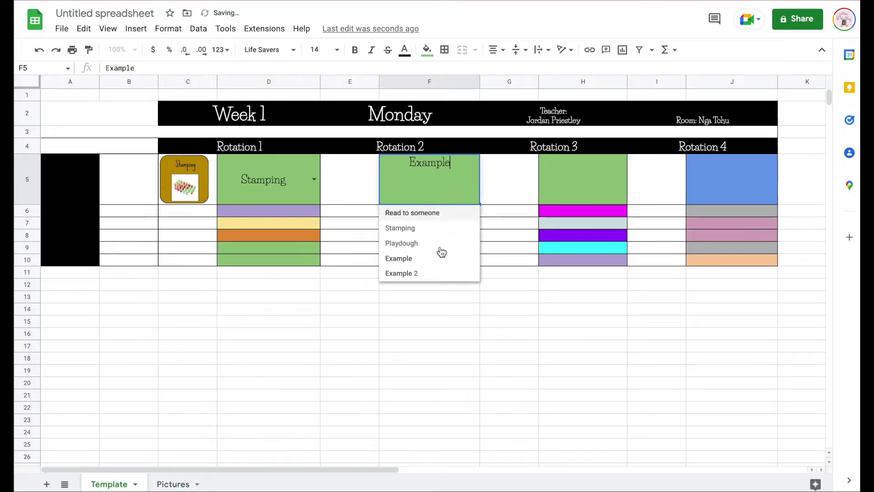
click(421, 274)
- Try Example 2 and Example as the Rotation 1 activity in cell D5, and check their entries on the Pictures sheet
click(314, 179)
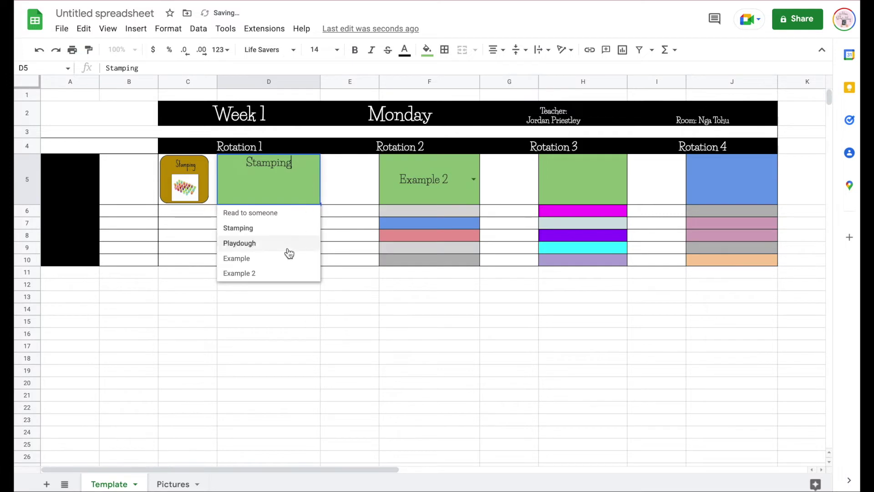
click(265, 273)
click(314, 179)
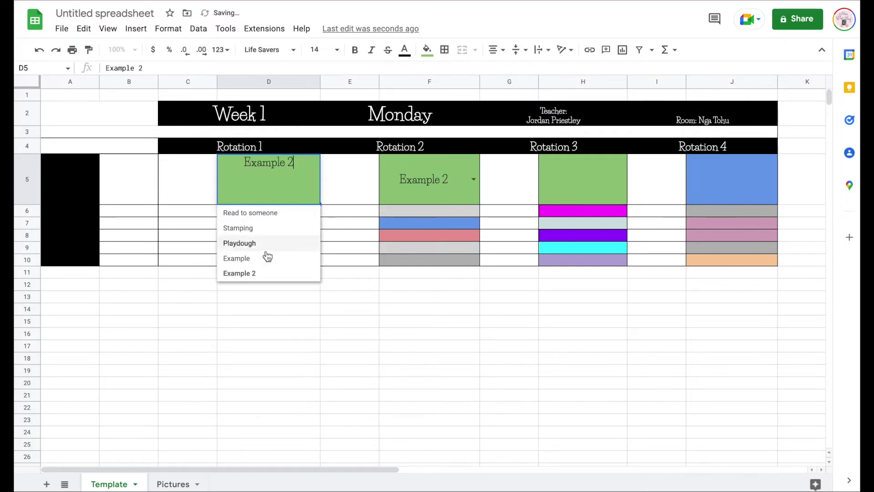
click(248, 260)
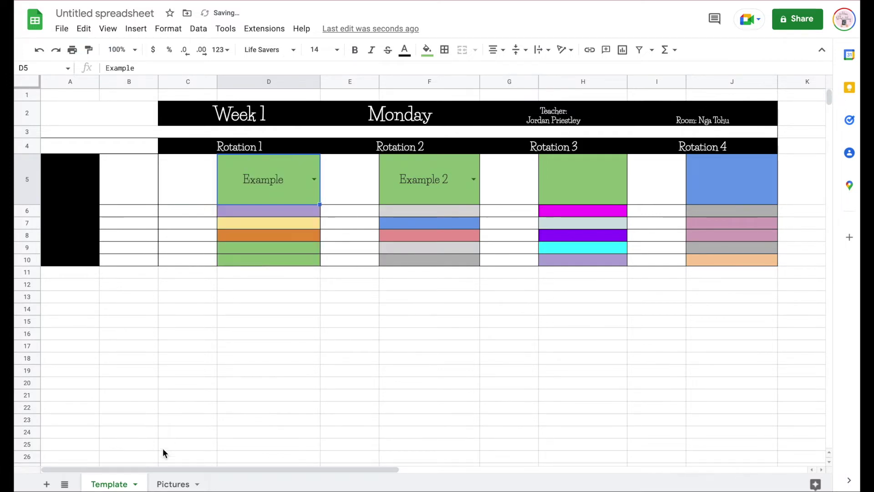
click(173, 482)
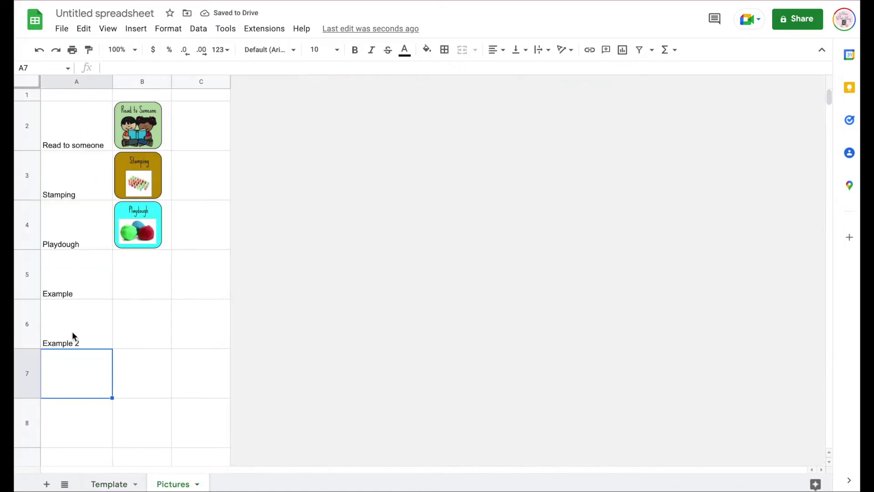
click(132, 484)
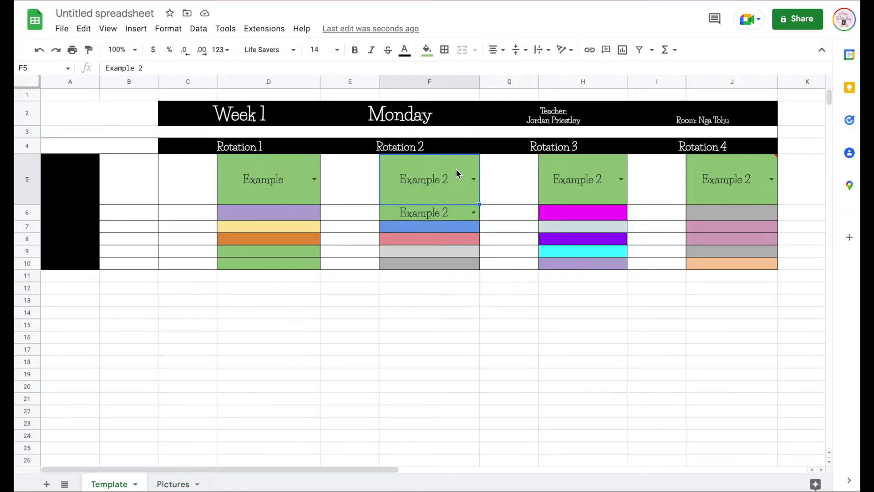
- Copy the Rotation 2 dropdown cell F5 into the Rotation 3 cell H5
key(ctrl+c)
click(591, 178)
key(ctrl+v)
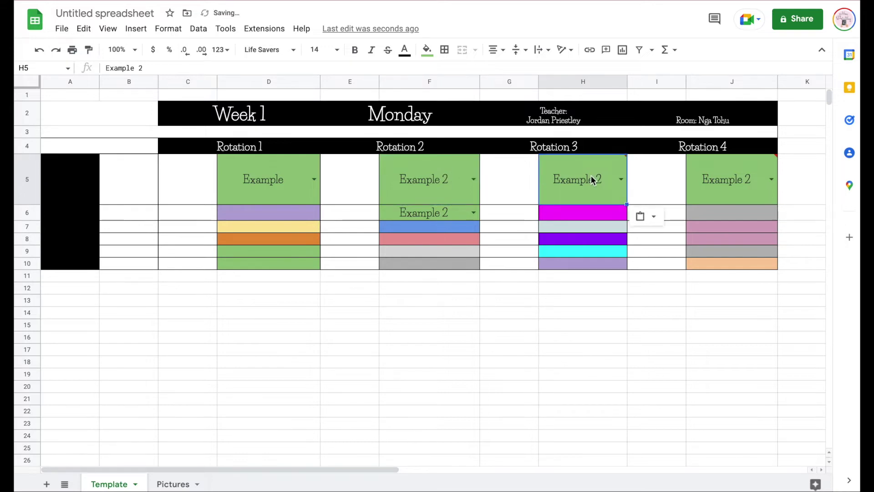
- Correct the data validation of cell H5 so its list comes from the range =Pictures!A:A
mouse_move(631, 164)
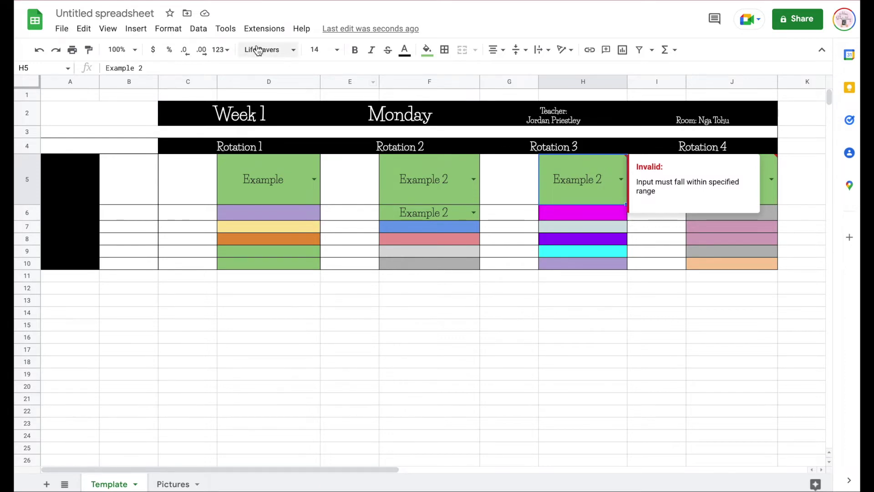
click(205, 30)
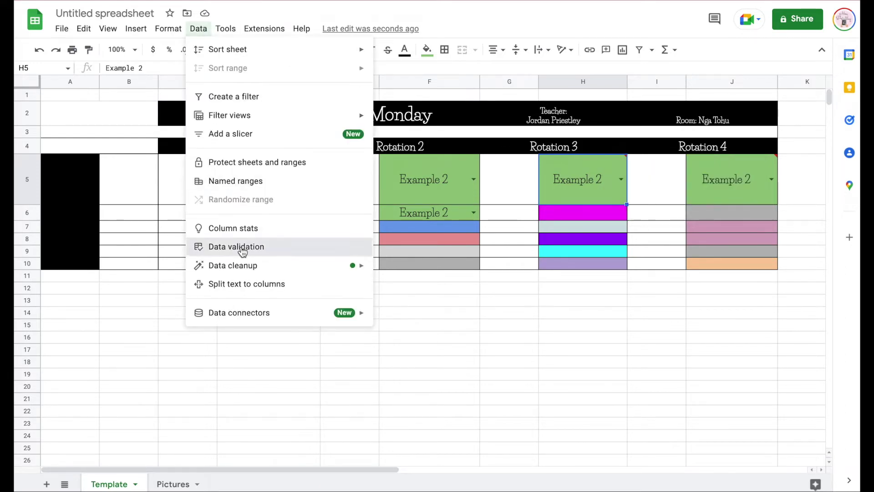
click(212, 248)
click(475, 214)
key(BackSpace)
text(A:A)
click(483, 214)
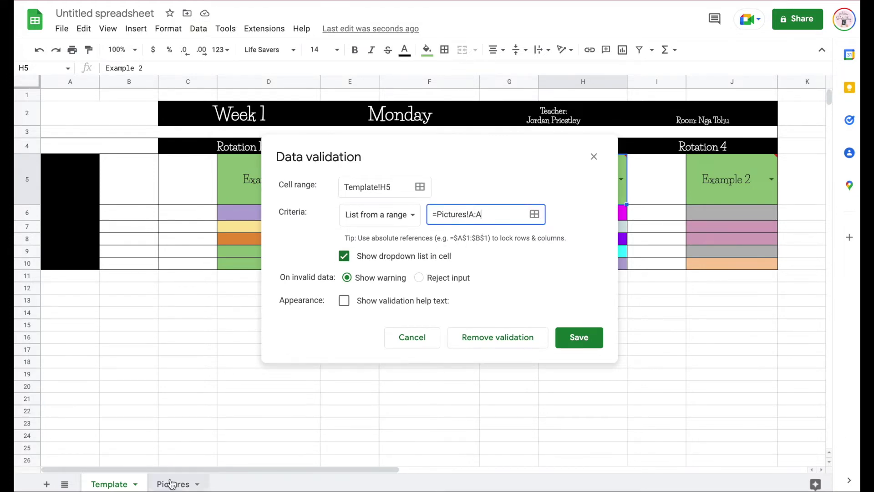
click(588, 335)
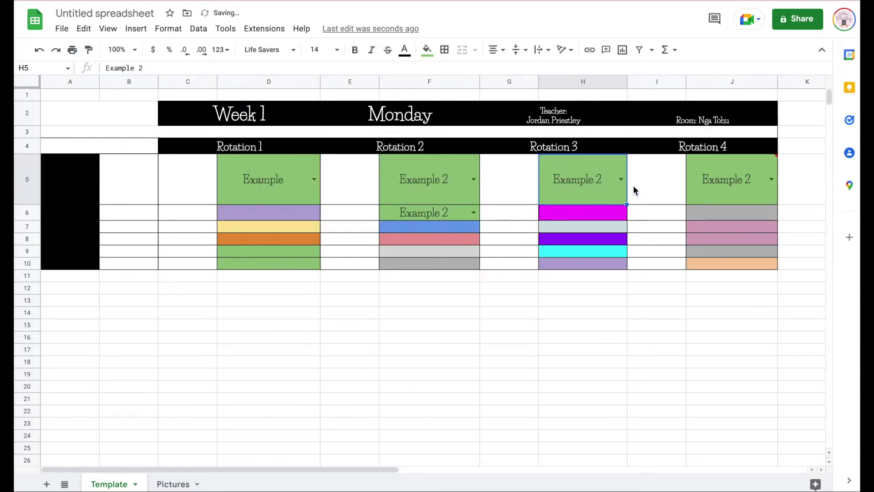
- Set the Rotation 3 activity in cell H5 to Playdough
click(621, 180)
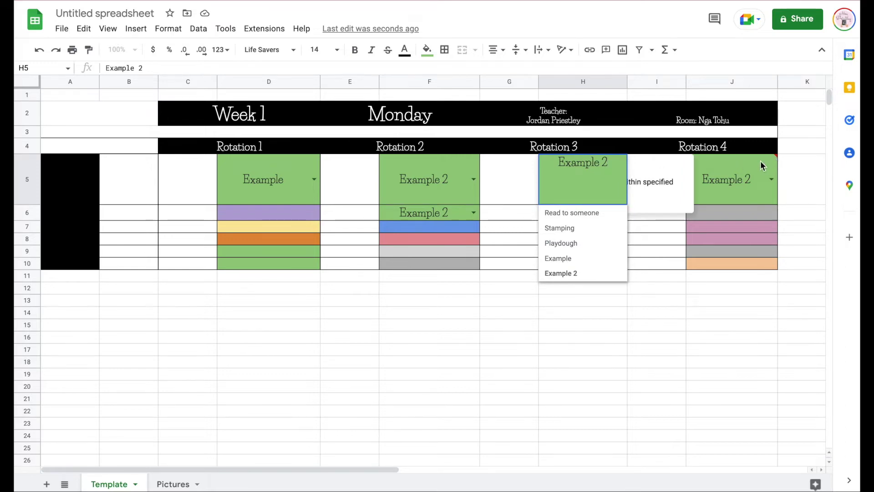
click(581, 242)
click(587, 314)
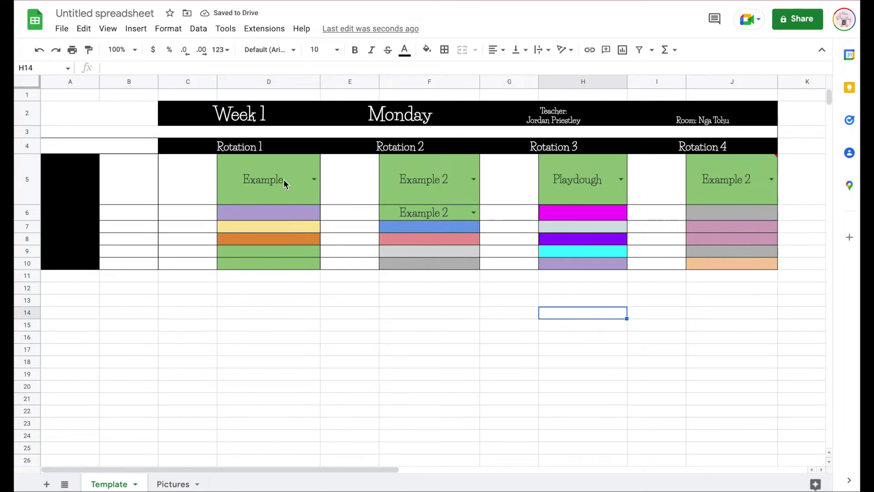
- Check the lookup formula in cell C5 and set the Rotation 1 activity in cell D5 to Read to someone
click(203, 173)
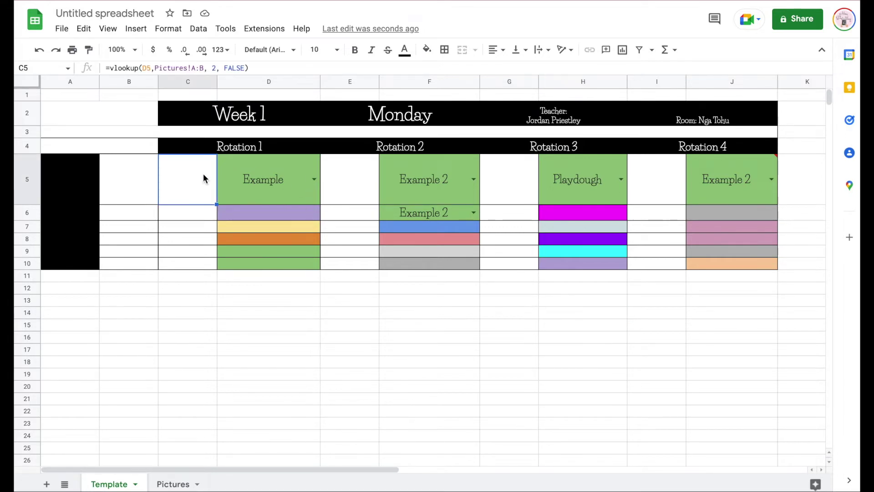
click(314, 180)
click(272, 213)
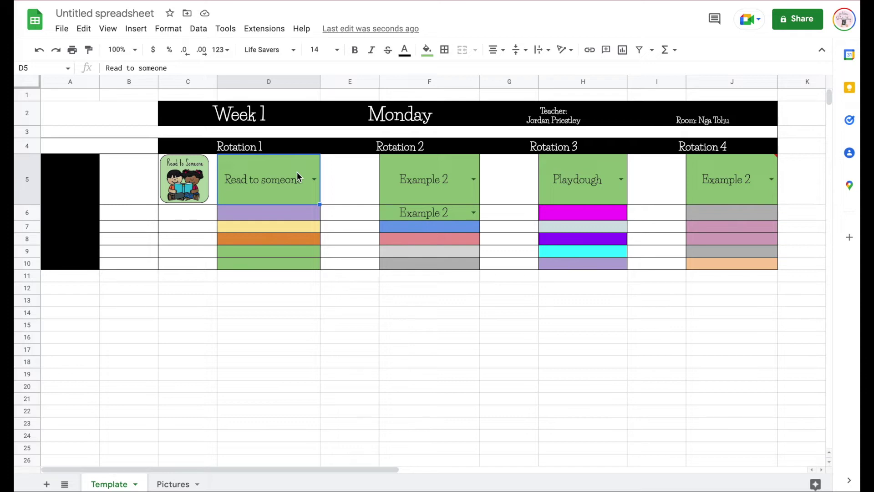
- Copy the picture and activity cells of row 5 into row 6 and set the Rotation 1 activity in cell D6 to Stamping
click(346, 180)
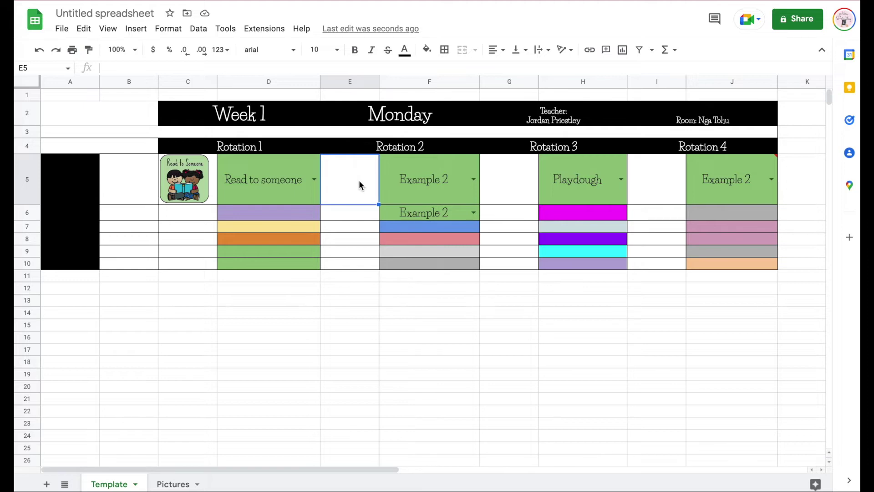
click(213, 179)
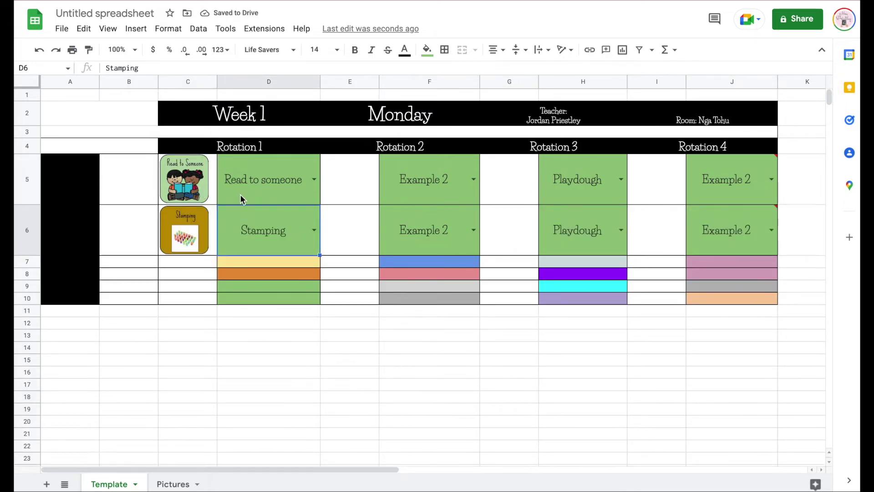
- Enter the lookup formula =VLOOKUP(F5,Pictures!A:B,2,FALSE) in cell E5 beside the Rotation 2 activity
click(345, 189)
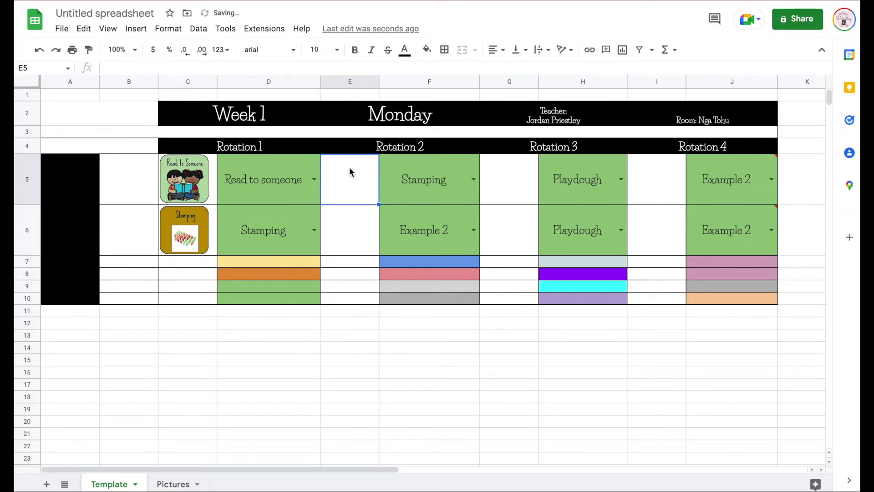
text(=)
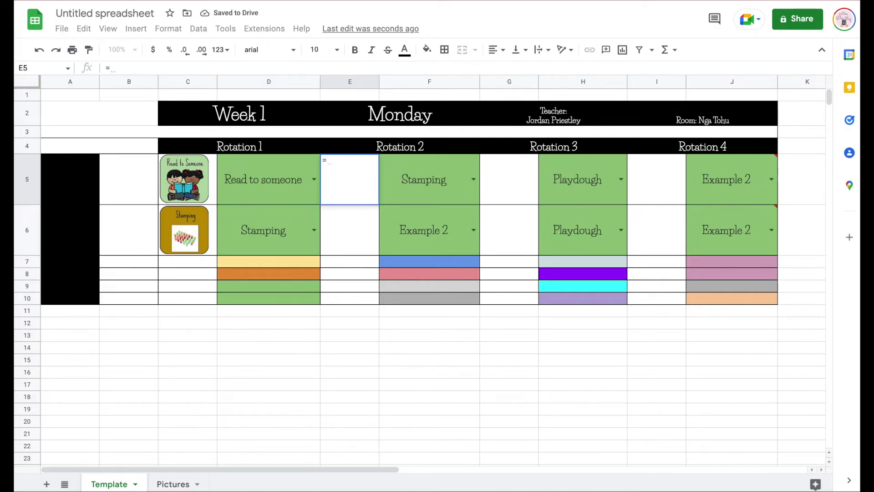
text(VLOOKUP()
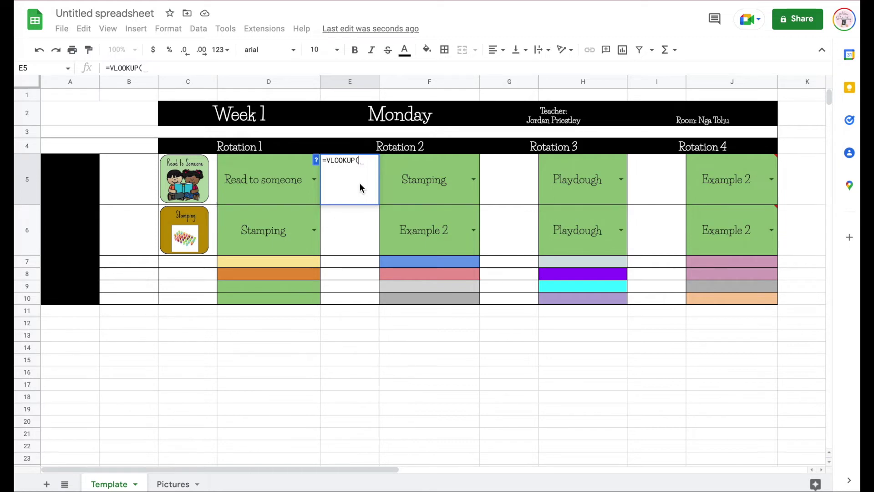
click(446, 179)
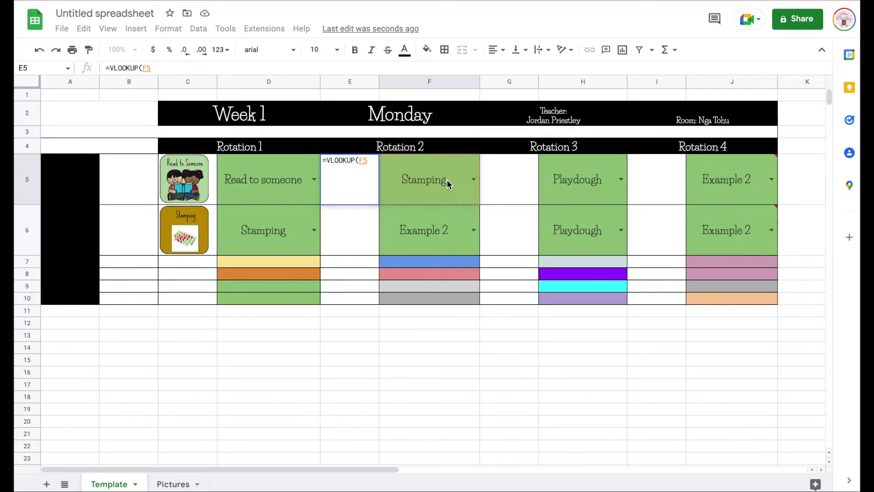
text(,Pictures)
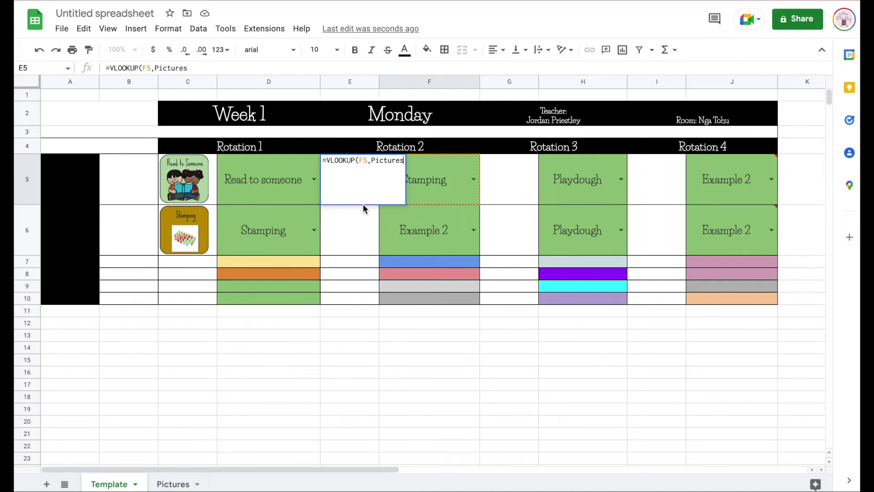
text(!A:)
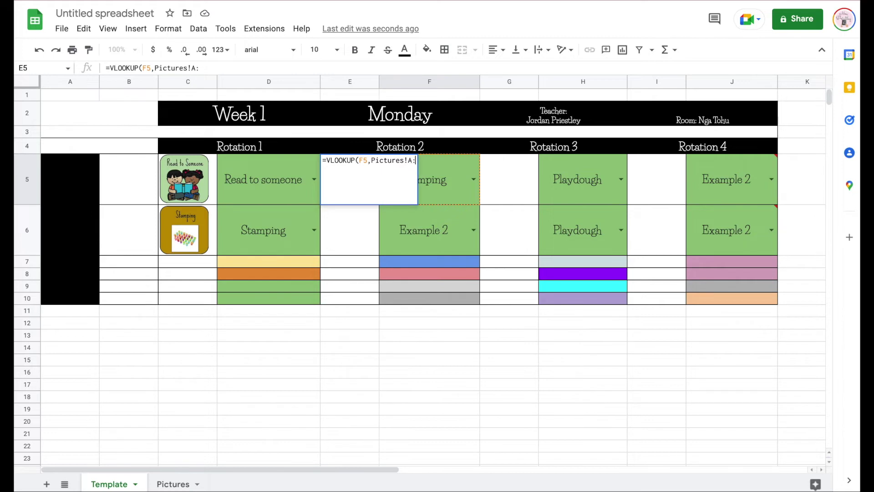
text(B,)
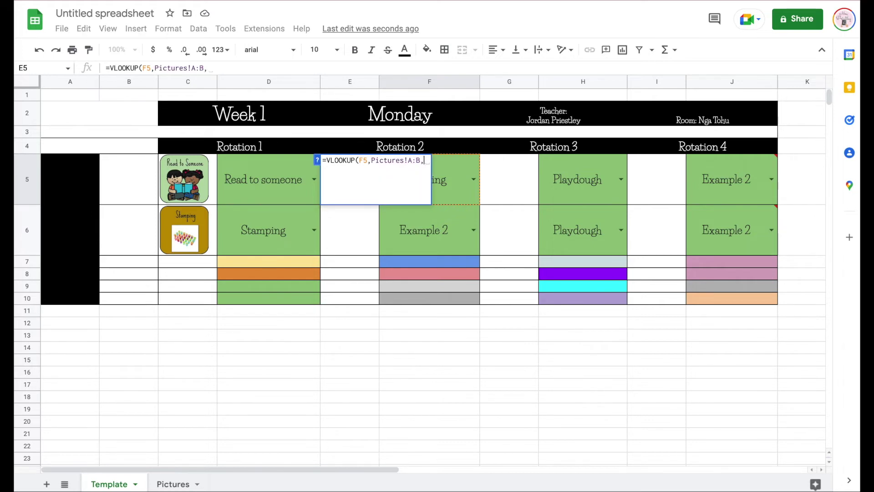
text(2)
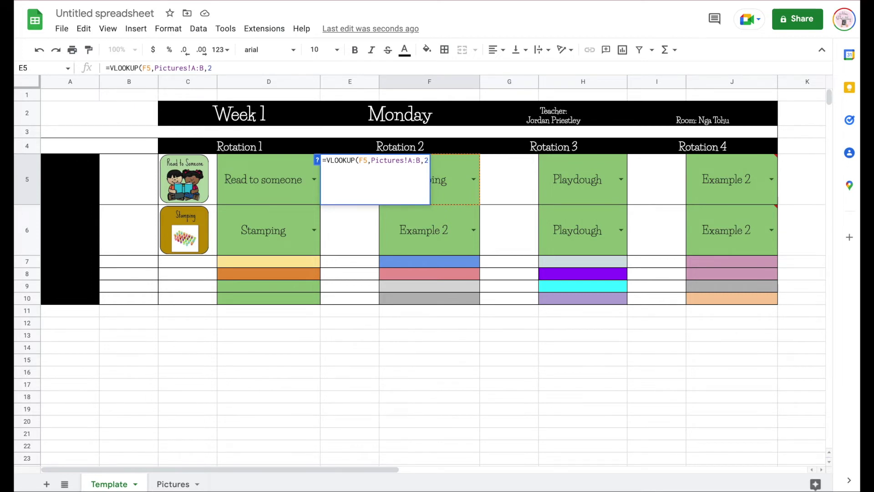
text(,FALSE)
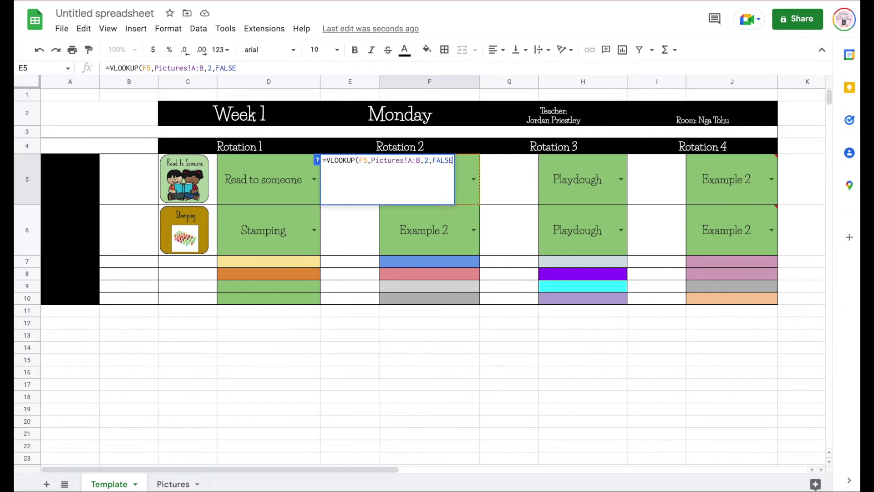
text())
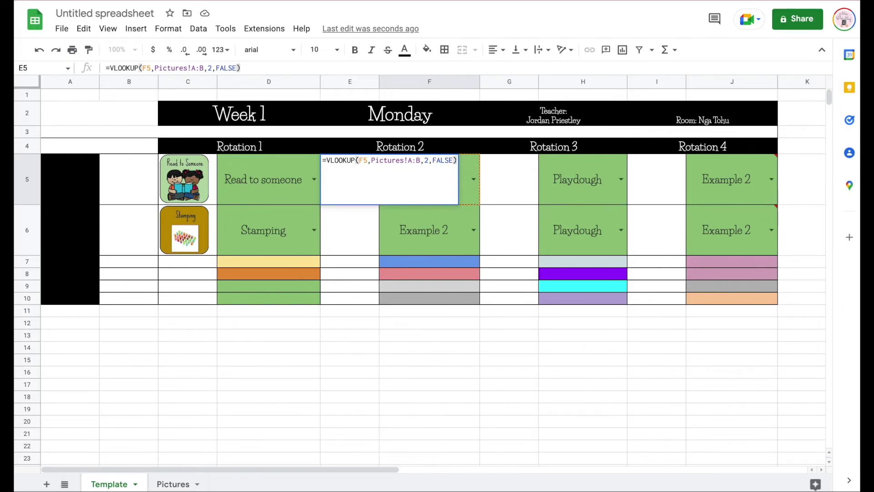
key(Return)
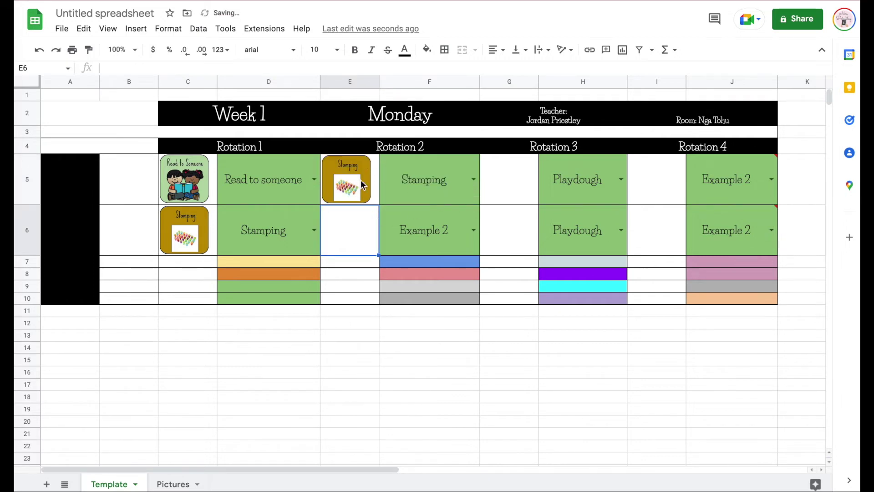
- Test the Rotation 2 lookup by setting cell F5 to Read to someone, Playdough and Example, and check the Pictures sheet
click(474, 180)
click(427, 214)
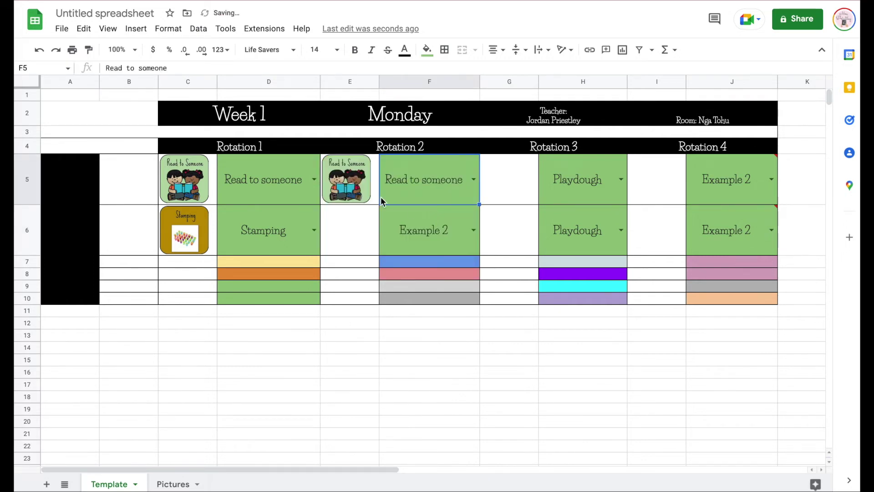
click(475, 185)
click(420, 243)
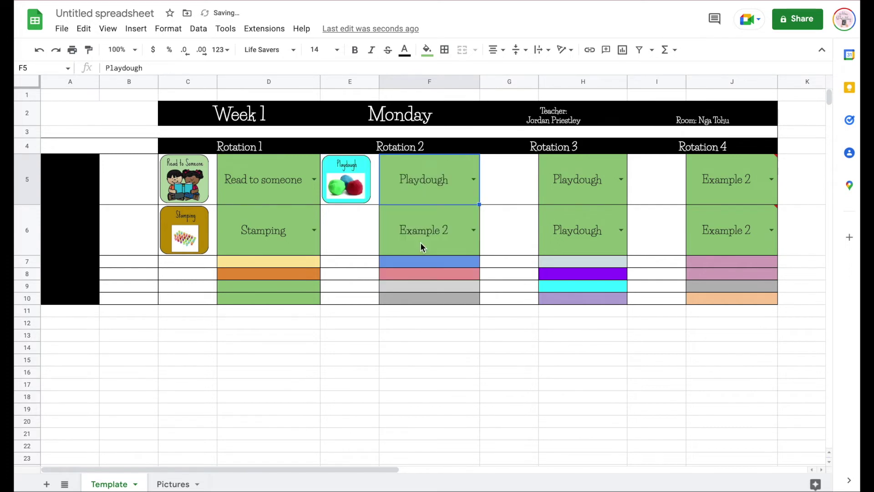
click(473, 180)
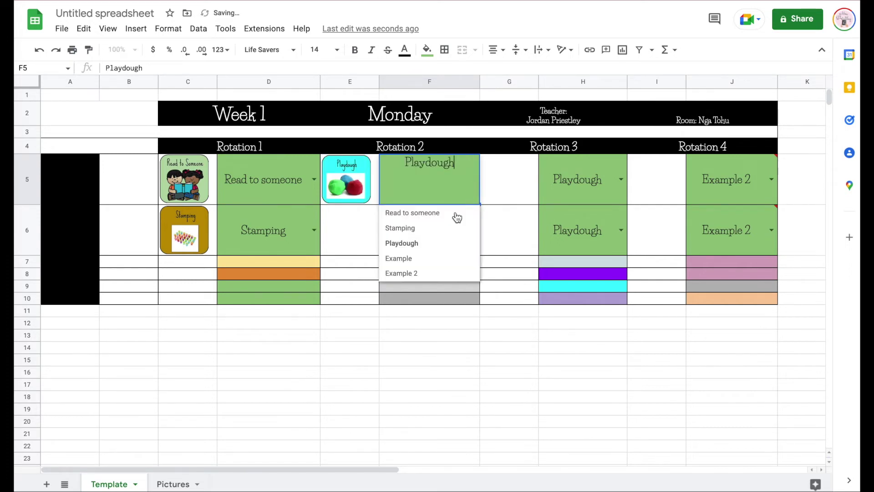
click(421, 258)
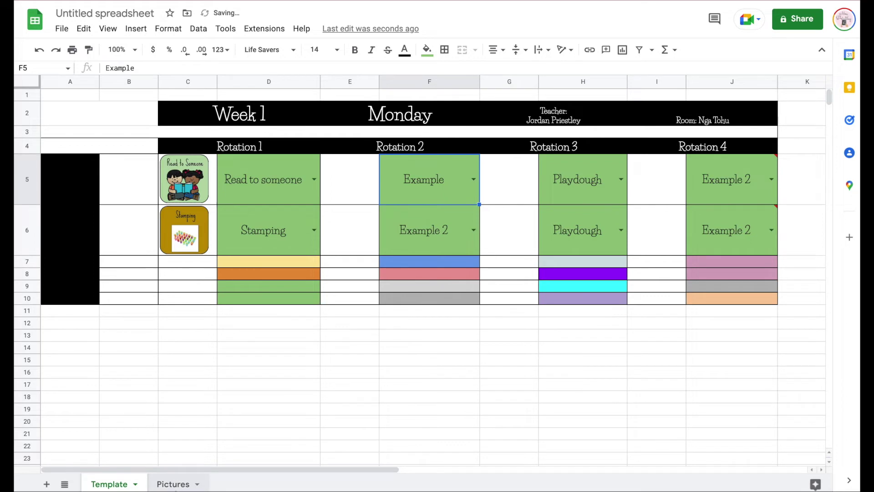
click(175, 485)
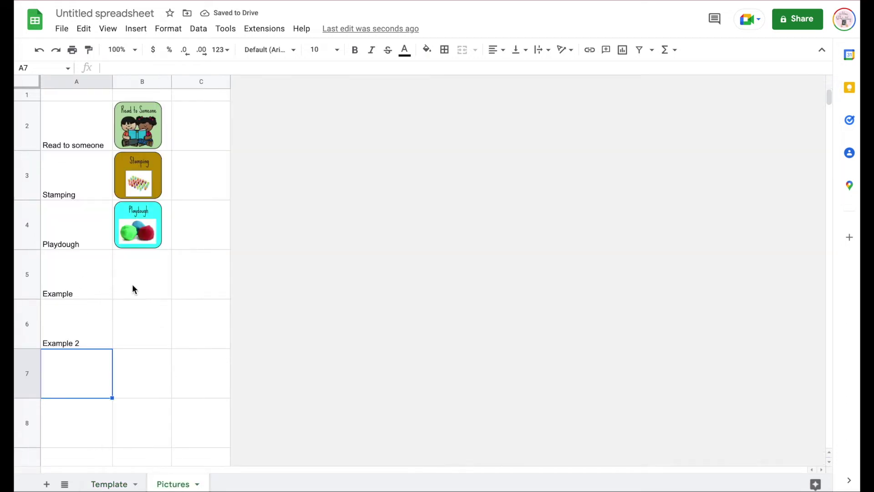
click(117, 482)
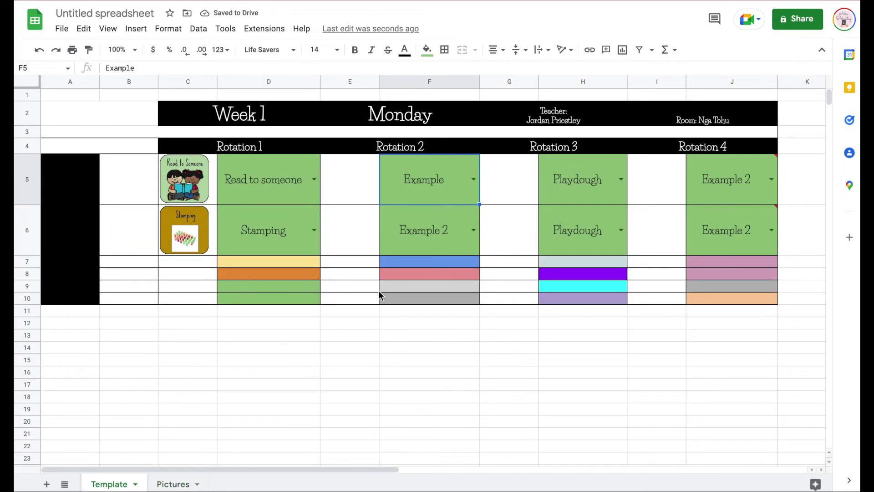
- Try Stamping as the Rotation 2 activity in cell F5 and set it finally to Read to someone
click(474, 180)
click(424, 225)
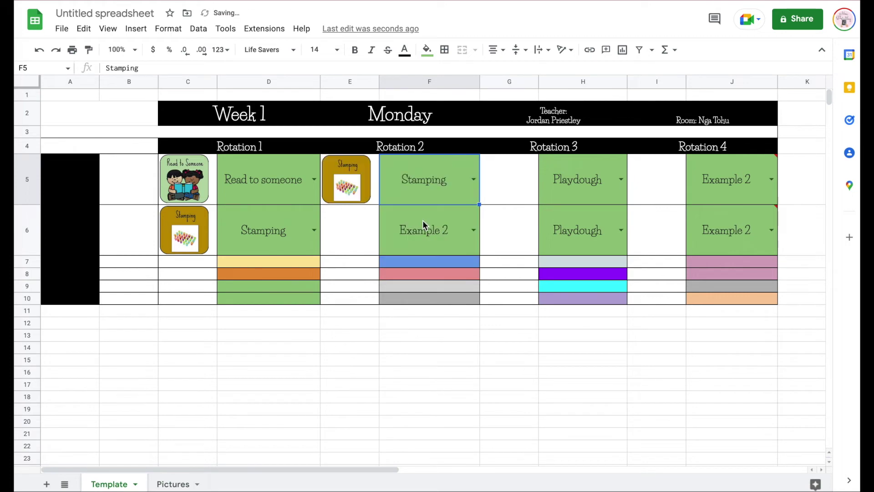
click(474, 179)
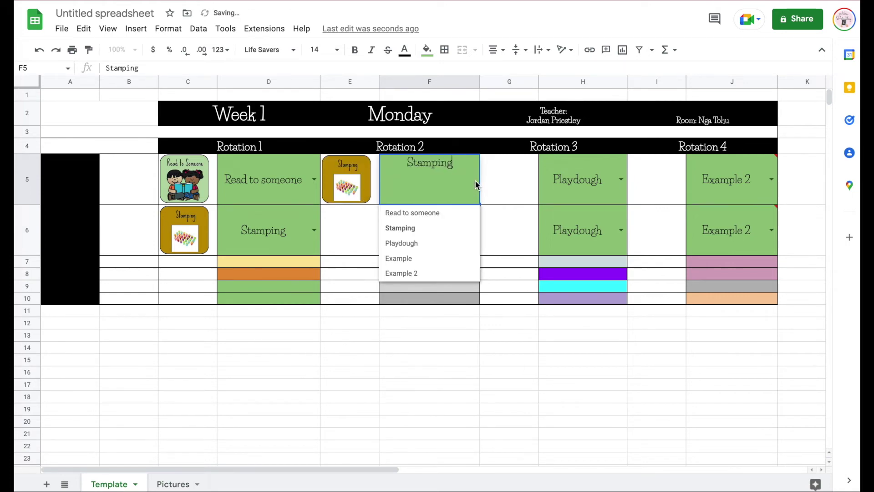
click(428, 215)
- Copy the formula =VLOOKUP(F5,Pictures!A:B,2,FALSE) from cell E5 into cell G5 and set the Rotation 3 activity in H5 to Read to someone
click(371, 191)
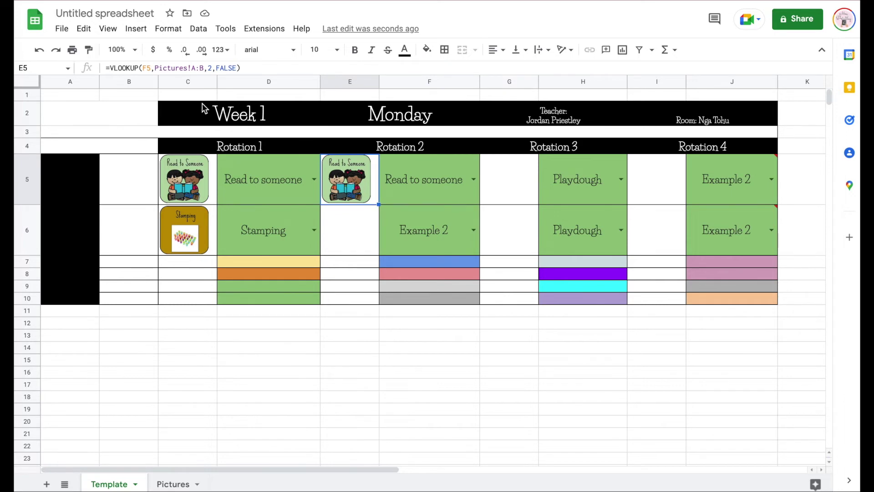
click(175, 67)
click(508, 187)
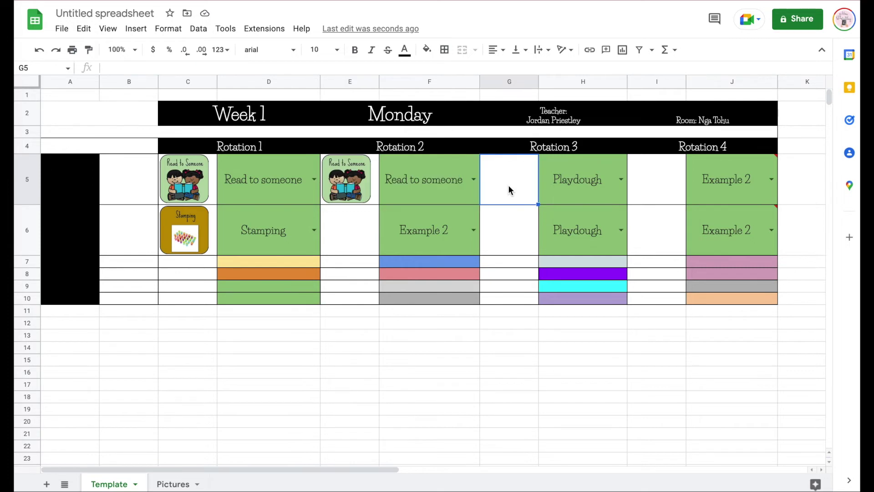
double_click(518, 189)
text(=VLOOKUP(F5,Pictures!A:B,2,FALSE))
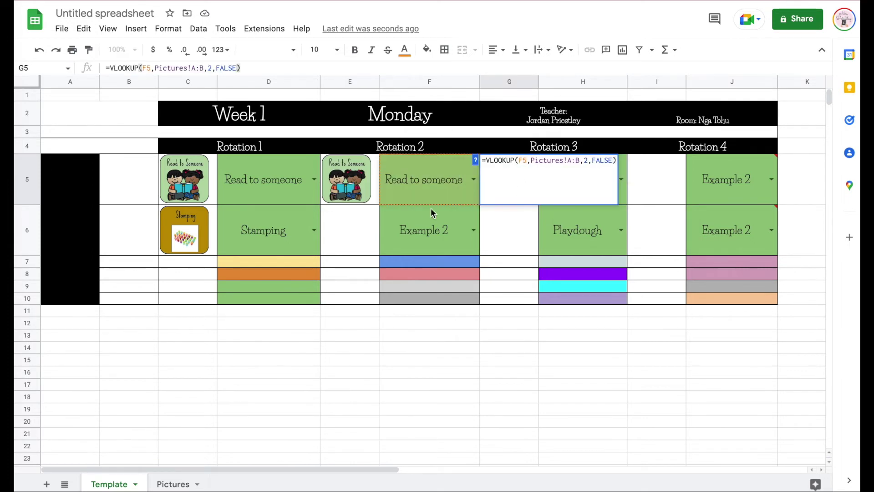
click(624, 171)
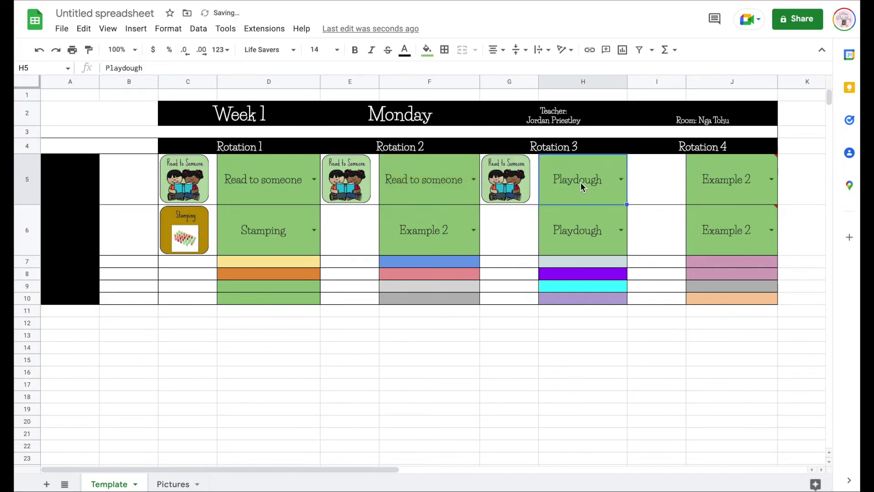
click(622, 180)
click(586, 211)
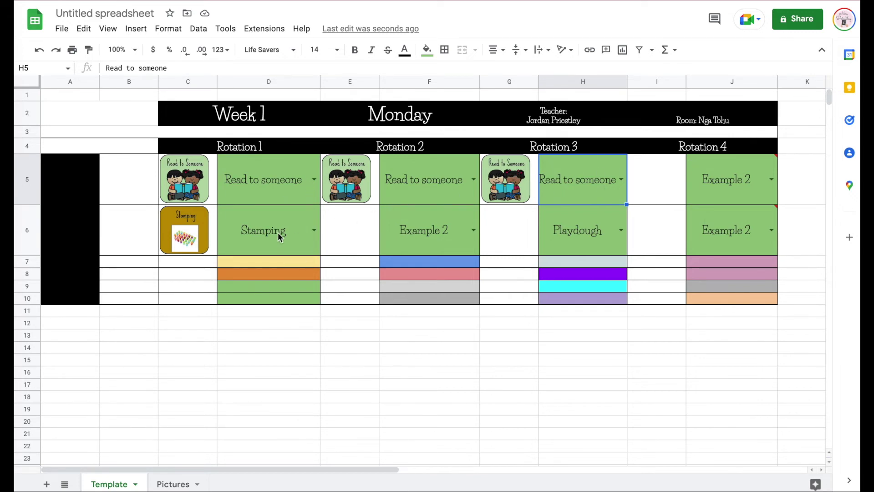
- Create a conditional formatting rule for cell D5 with the condition Text contains Read to someone
click(280, 200)
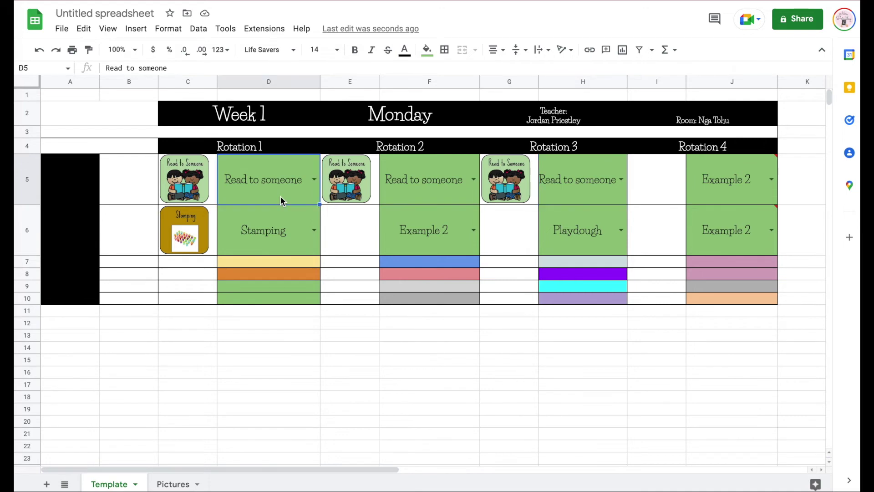
click(167, 30)
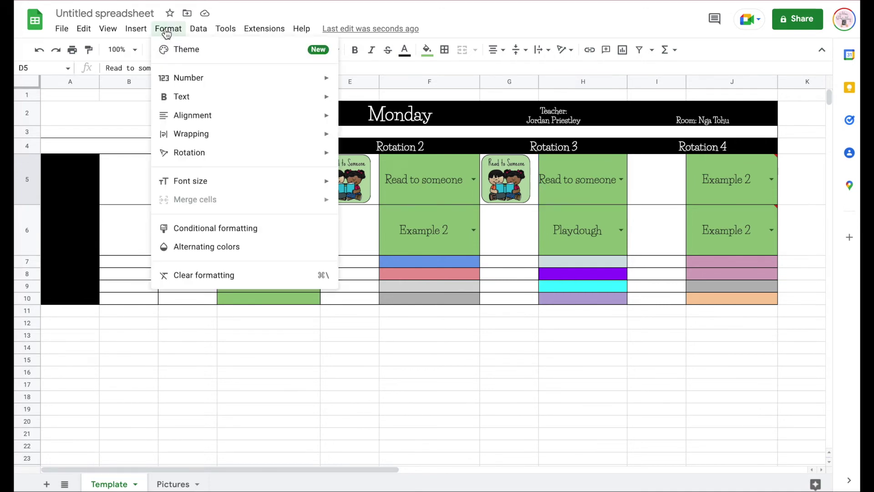
click(220, 229)
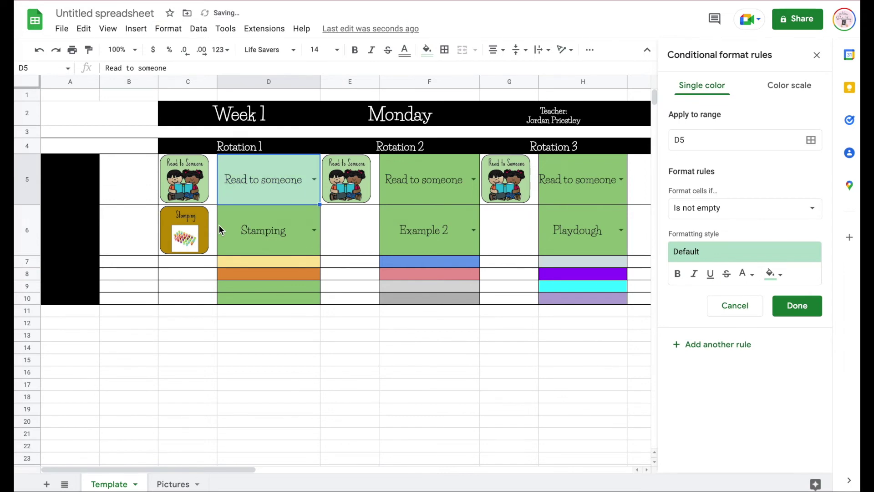
click(168, 28)
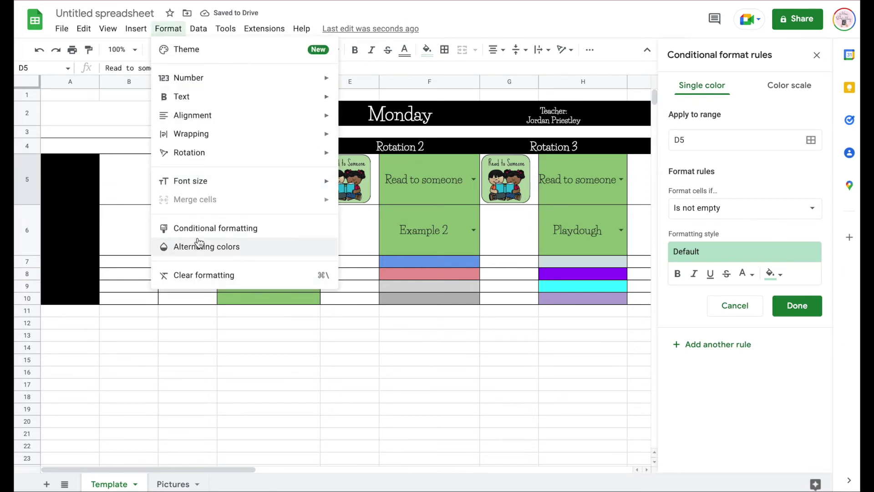
click(743, 214)
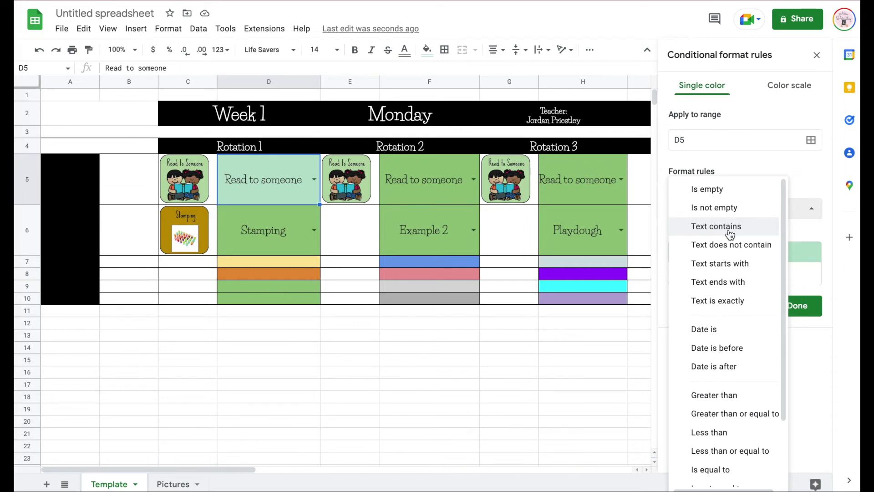
click(730, 234)
click(713, 238)
text(Read )
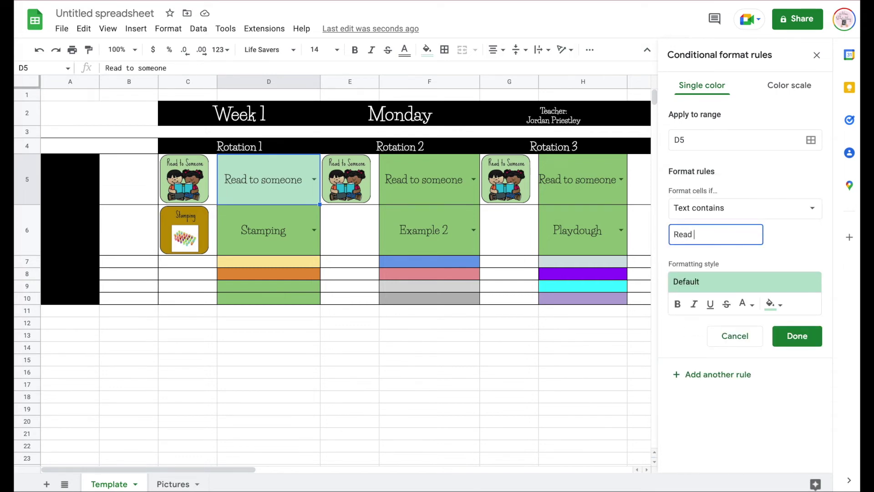
text(to someone)
- Give the cell D5 formatting rule a green fill like the Read to someone picture and save the rule
click(774, 304)
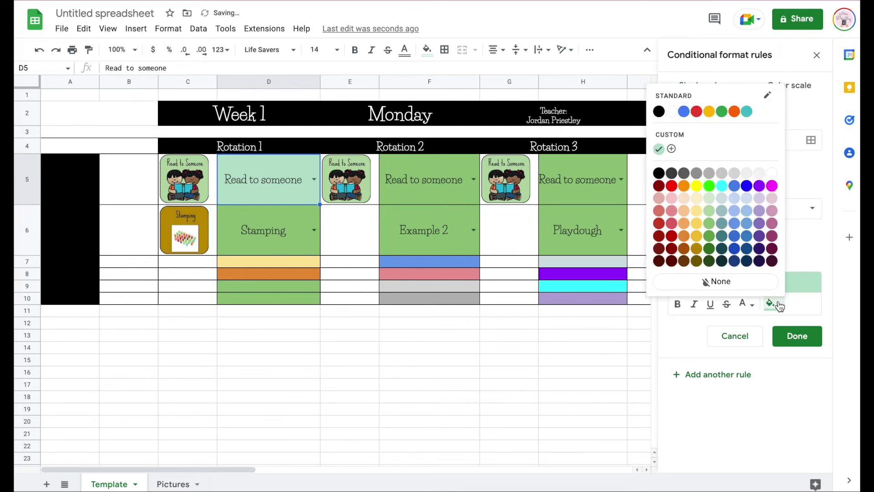
click(711, 220)
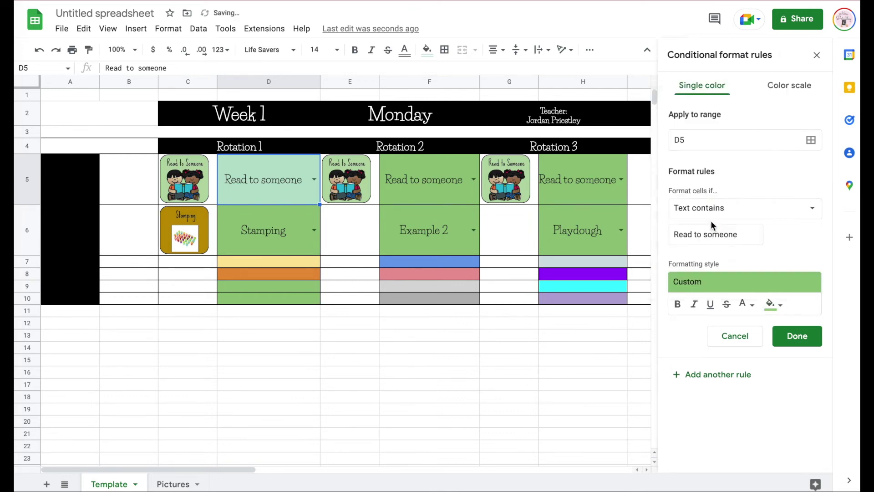
click(795, 337)
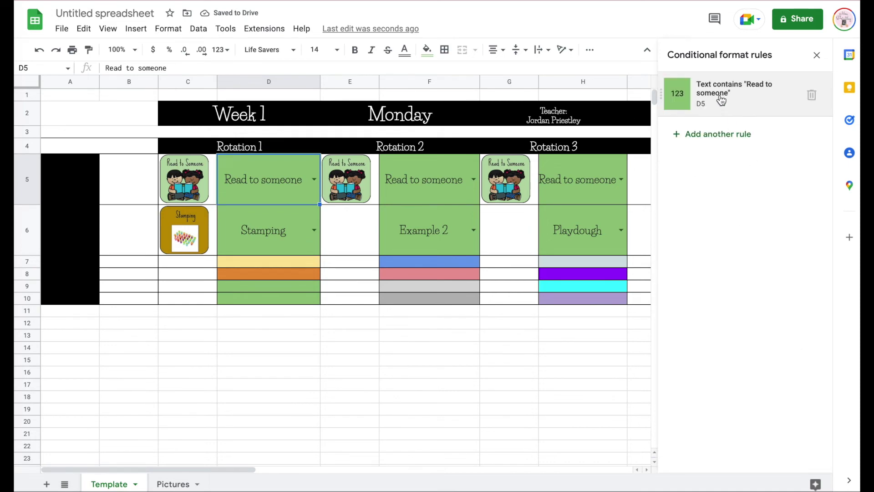
- Add a conditional formatting rule that fills cell D5 orange when its text contains Stamping
click(692, 135)
click(751, 214)
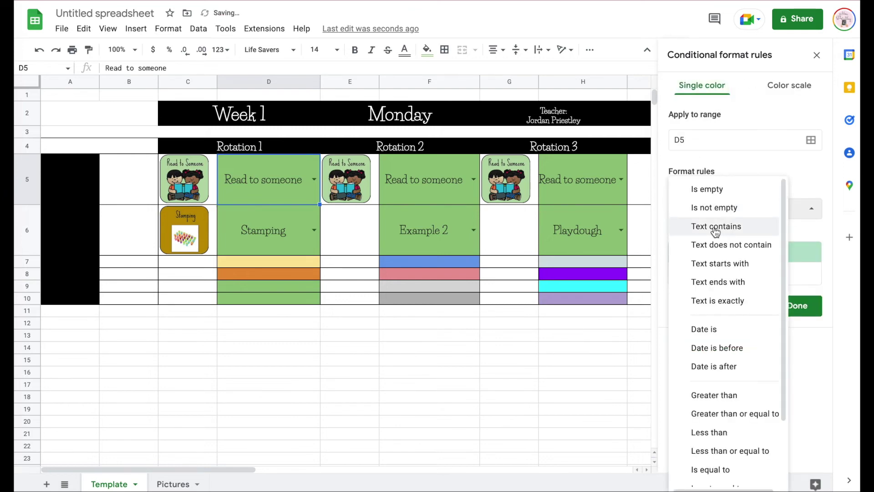
click(716, 229)
click(700, 236)
text(Stamping)
click(775, 306)
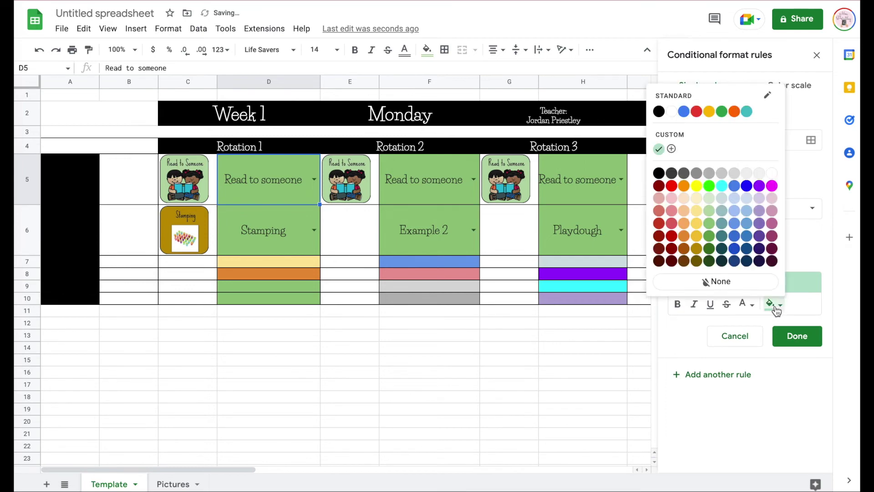
click(684, 236)
click(794, 337)
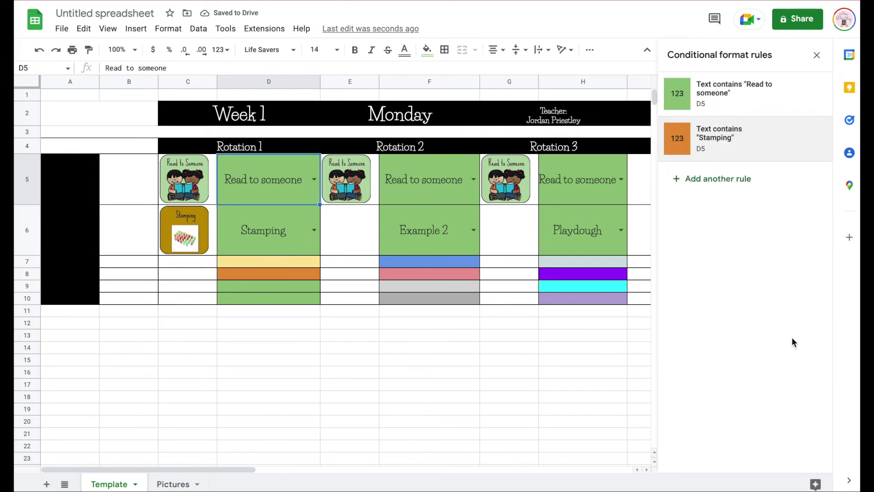
- Try Stamping as the Rotation 1 activity in cell D5 and set it finally to Playdough
click(296, 219)
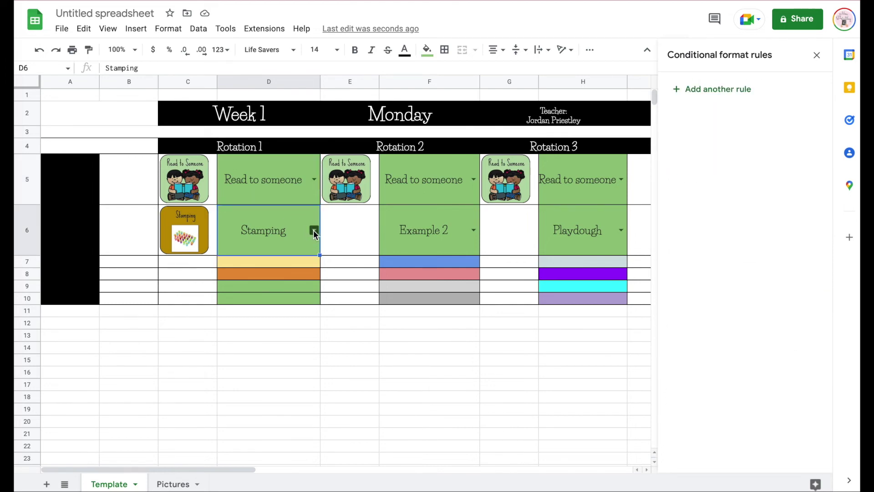
click(290, 166)
click(314, 181)
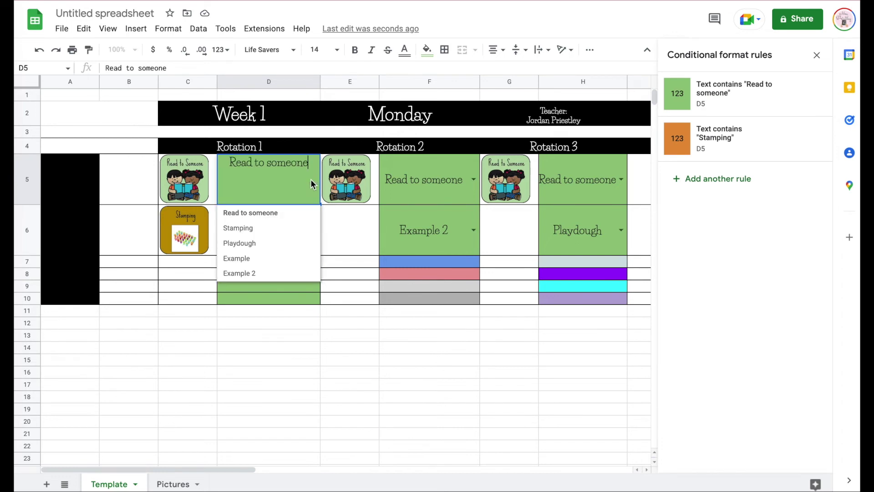
click(263, 228)
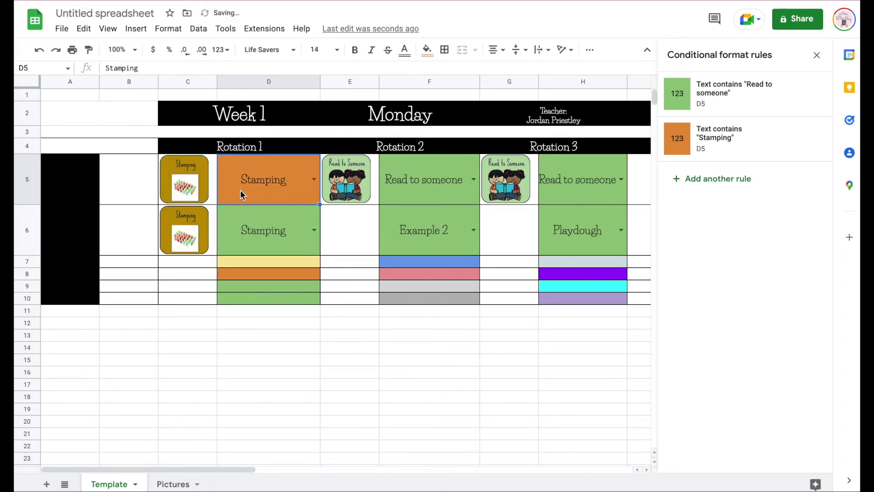
click(313, 180)
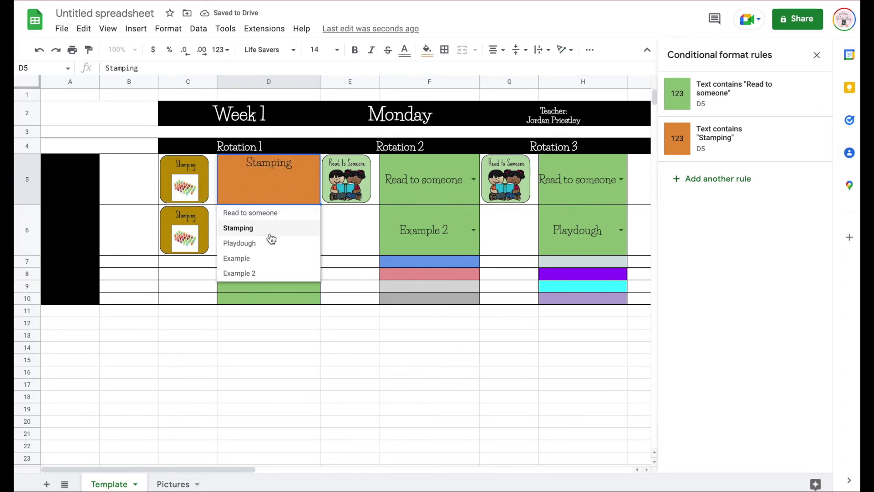
click(271, 233)
click(316, 185)
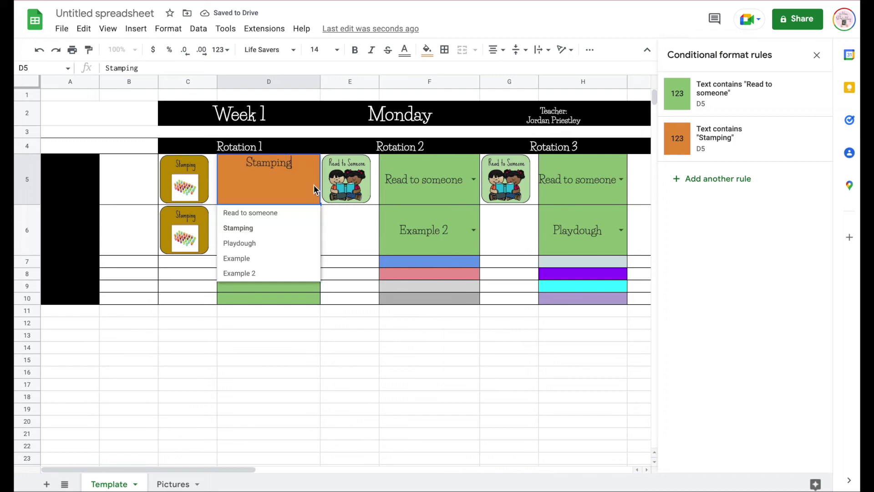
click(258, 242)
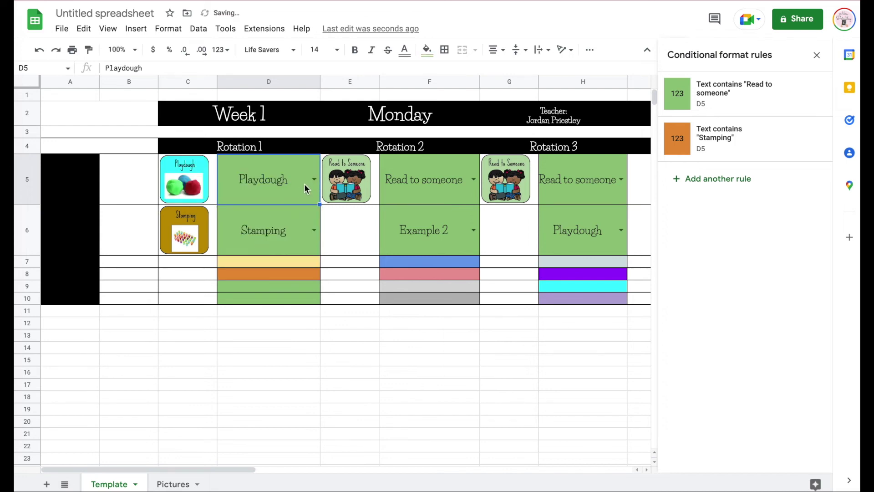
- Add a conditional formatting rule that fills cell D5 cyan when its text contains Playdough
click(730, 179)
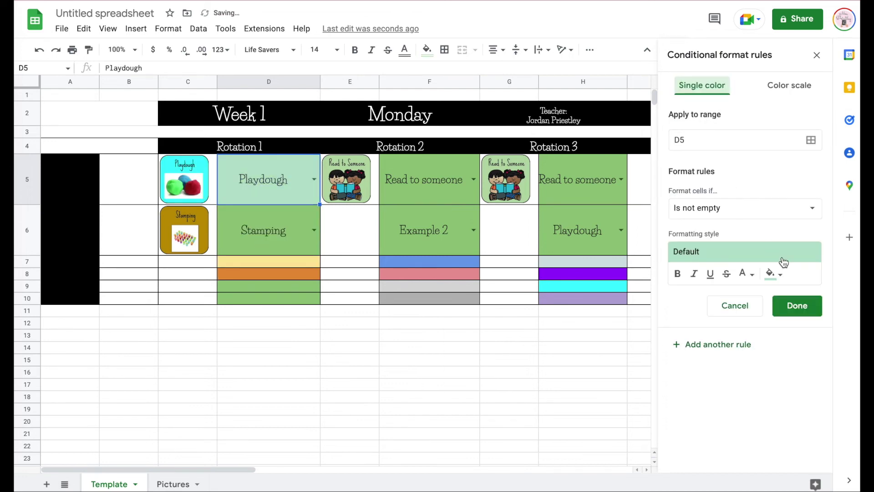
click(725, 224)
click(709, 222)
click(703, 233)
text(Plaudough)
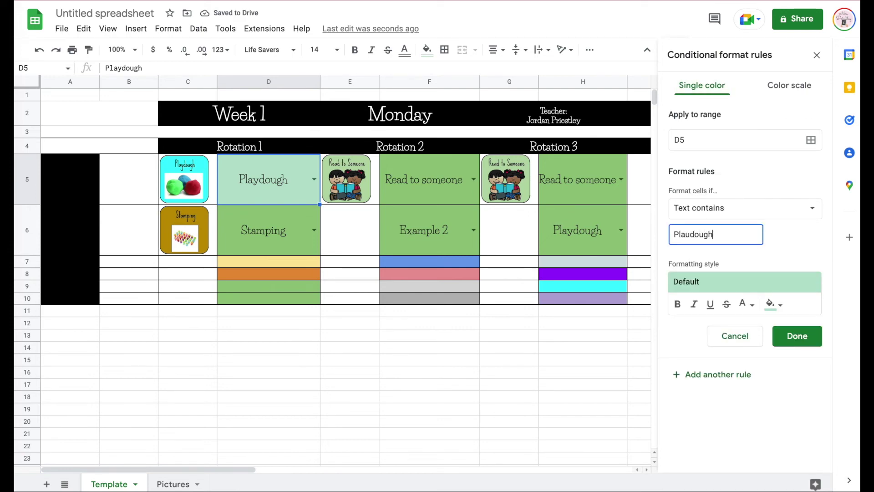
click(693, 234)
key(BackSpace)
text(y)
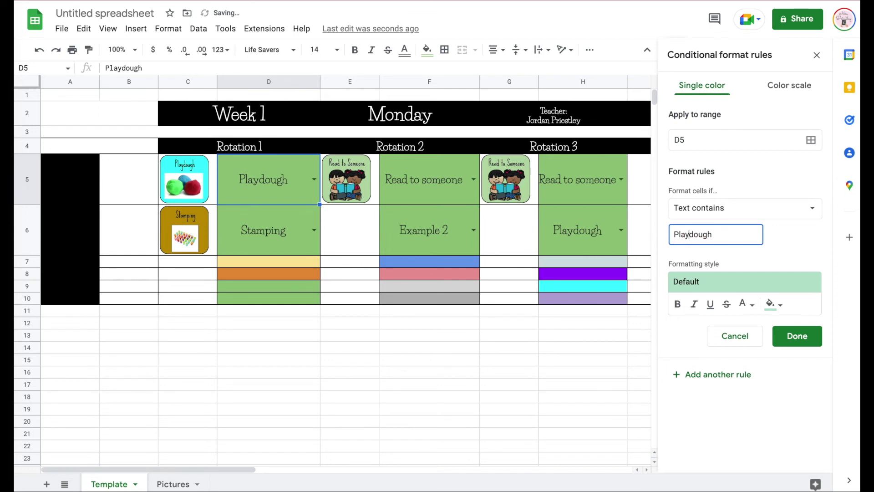
click(774, 304)
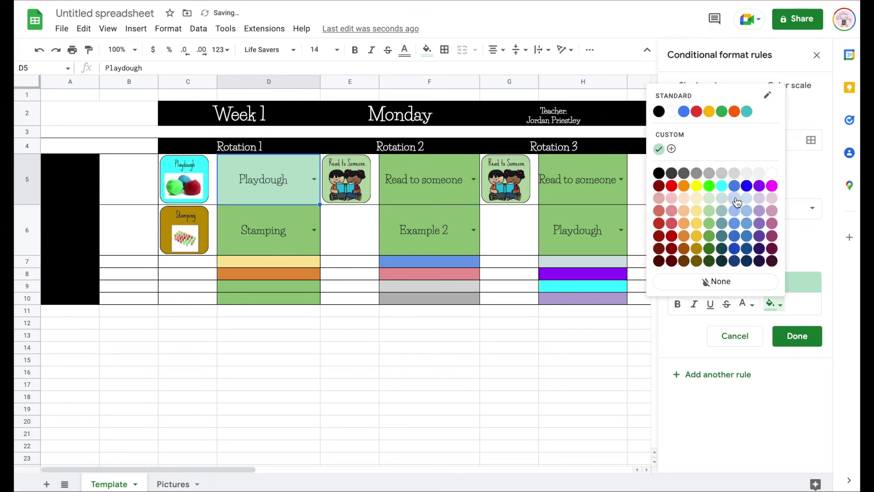
click(722, 187)
click(793, 341)
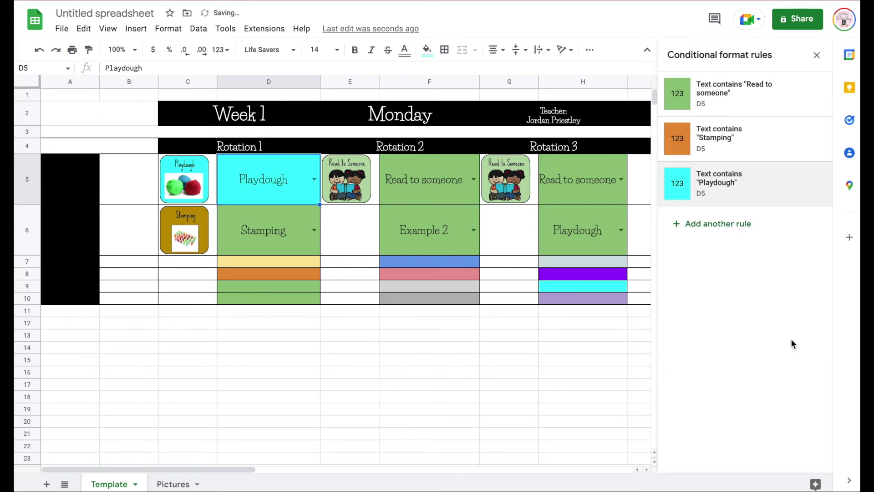
- Test the colour rules by switching cell D5 to Read to someone, Stamping and back to Playdough
click(314, 179)
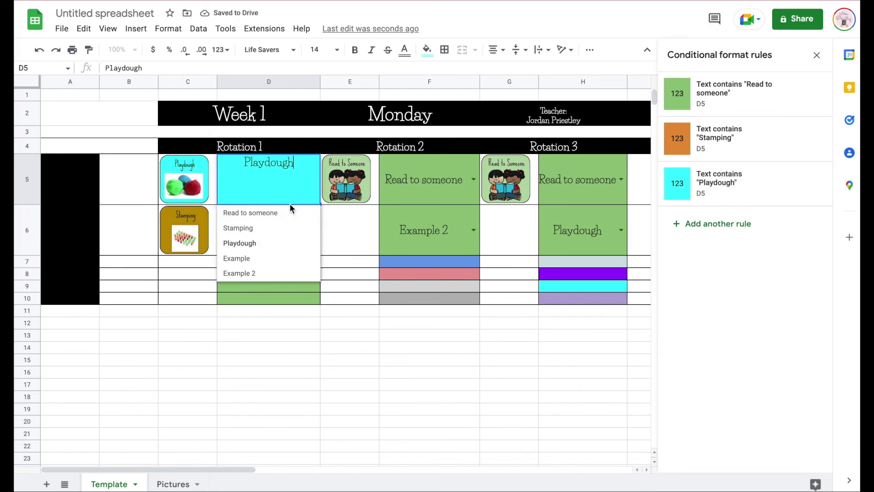
click(268, 214)
click(318, 179)
click(267, 229)
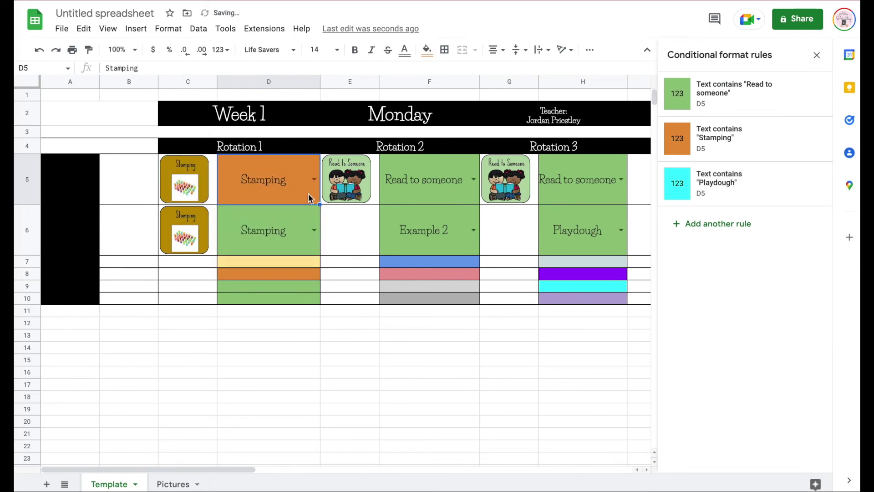
click(314, 181)
click(268, 239)
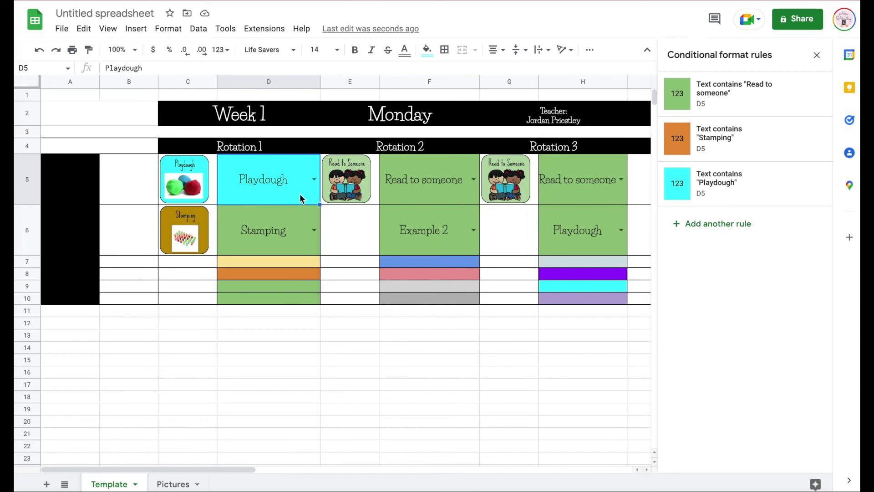
- Extend the Read to someone formatting rule to the range C5:H10 and save it
click(736, 113)
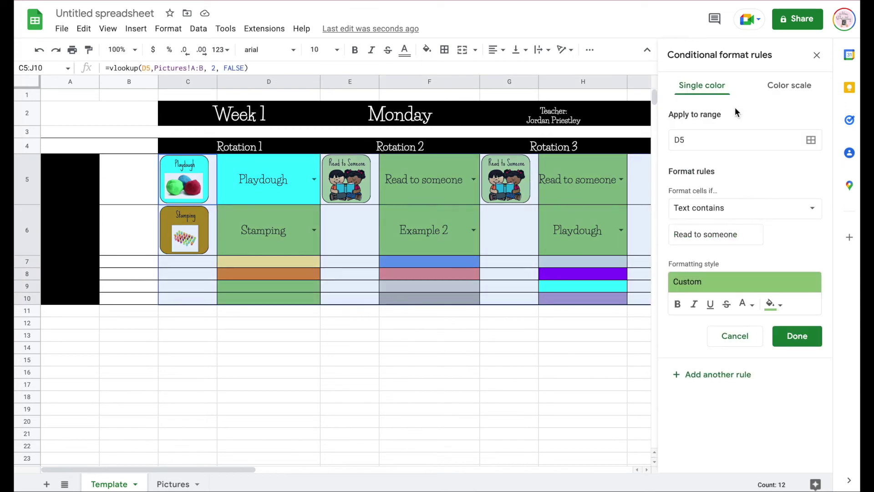
click(811, 140)
click(401, 235)
click(200, 187)
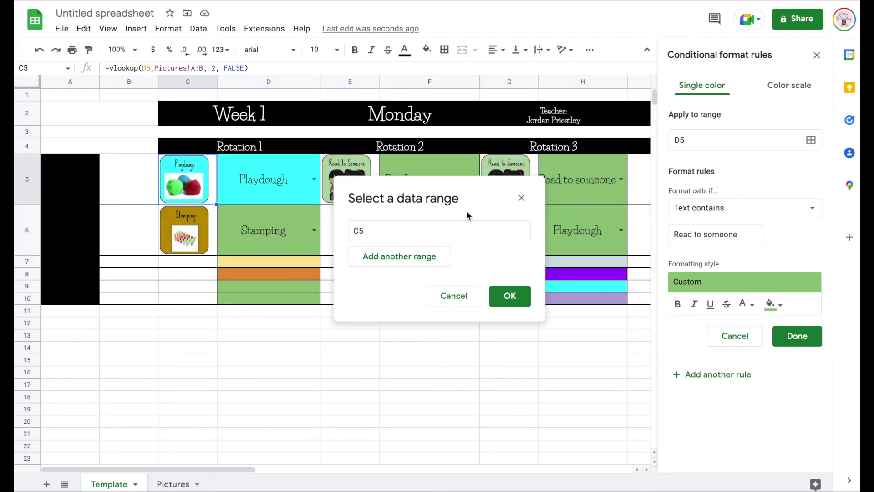
shift+click(618, 297)
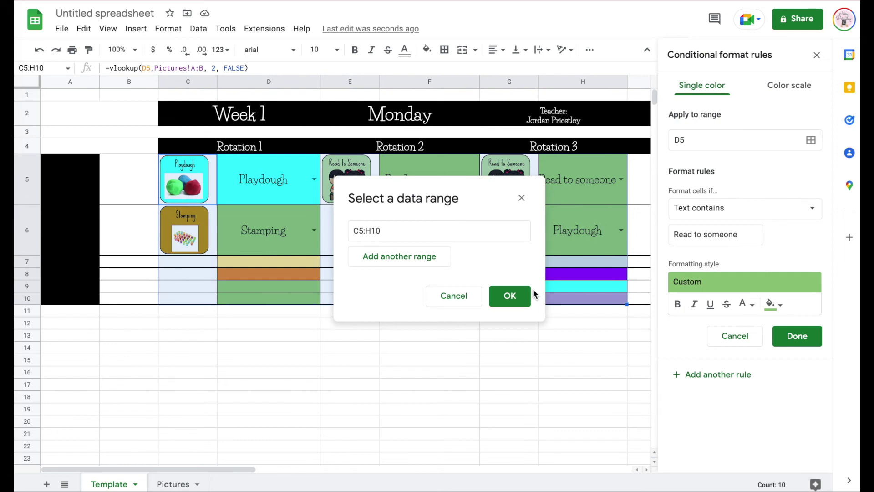
click(510, 297)
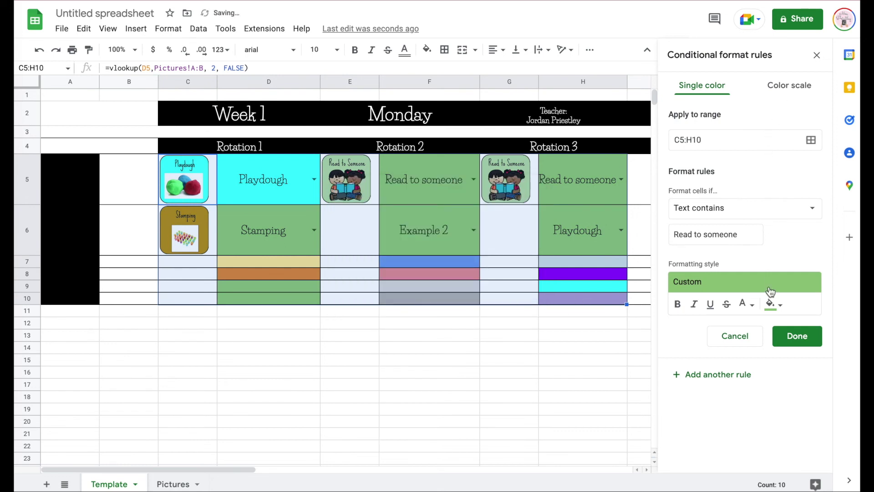
click(795, 335)
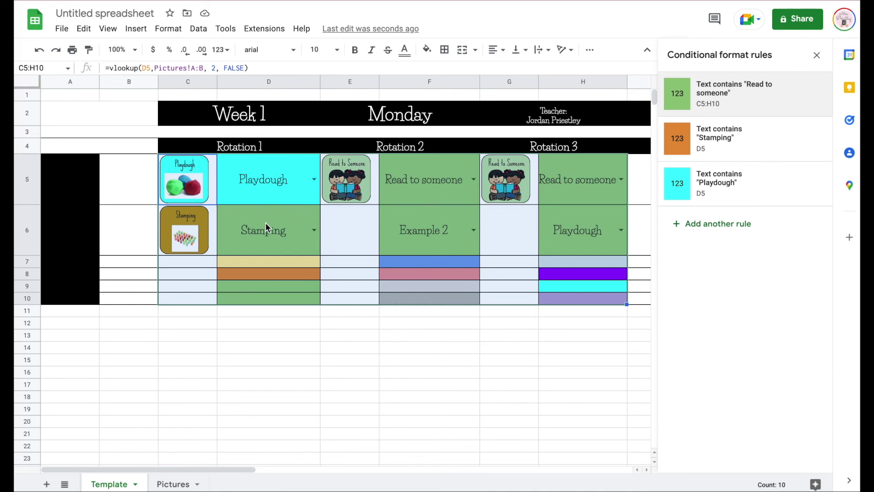
- Apply the Stamping formatting rule to the range C5:H10 and save it
click(753, 137)
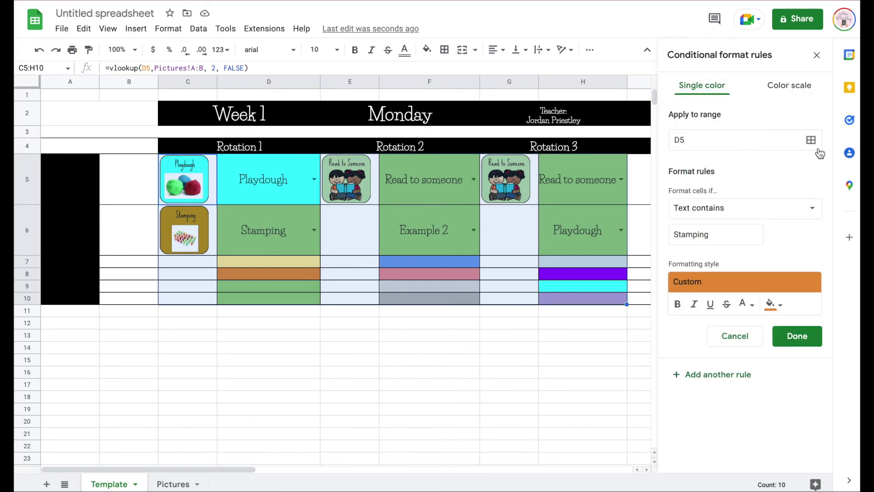
click(811, 140)
click(387, 237)
click(185, 178)
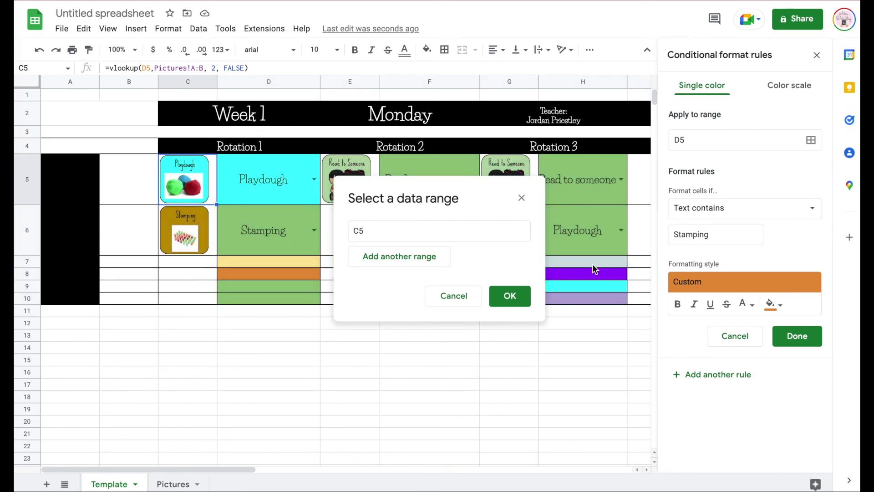
shift+click(619, 302)
click(508, 302)
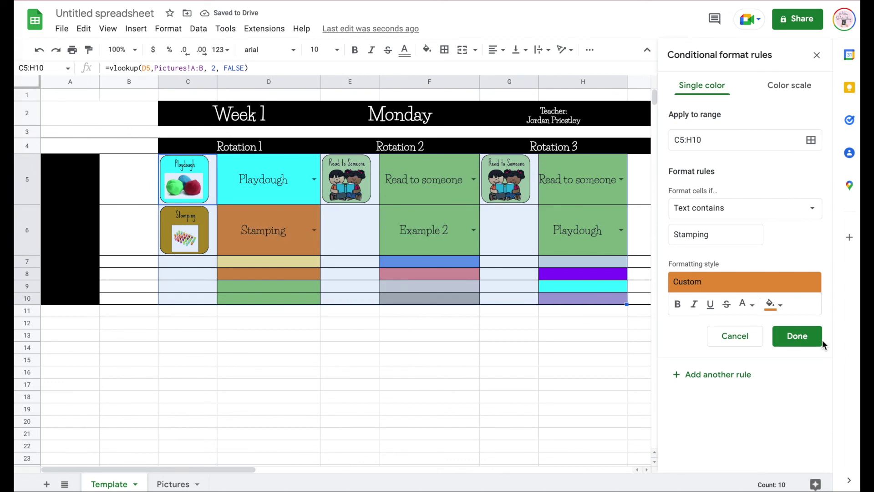
click(797, 336)
- Change the Playdough formatting rule's range to C5:H10 and save it
click(770, 191)
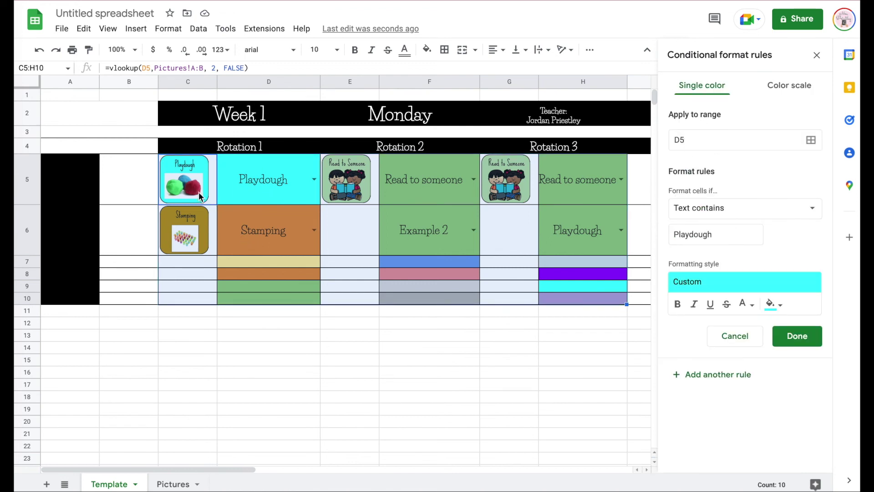
click(742, 144)
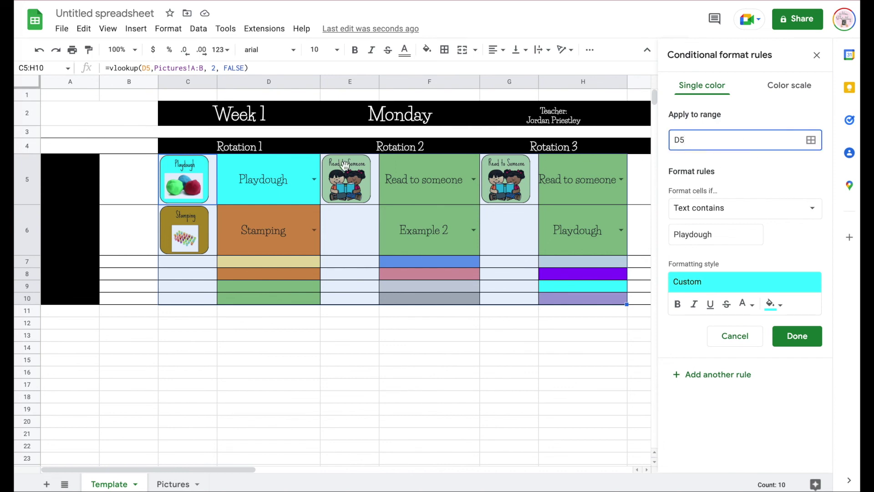
click(174, 177)
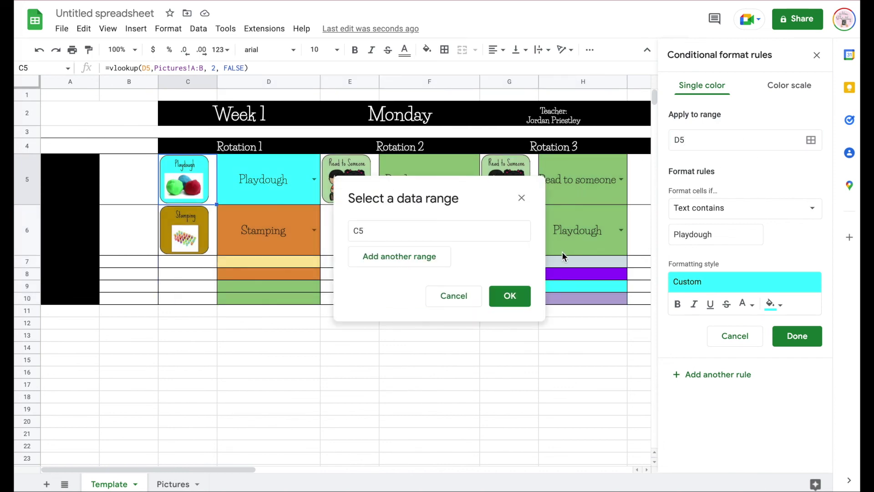
shift+click(577, 299)
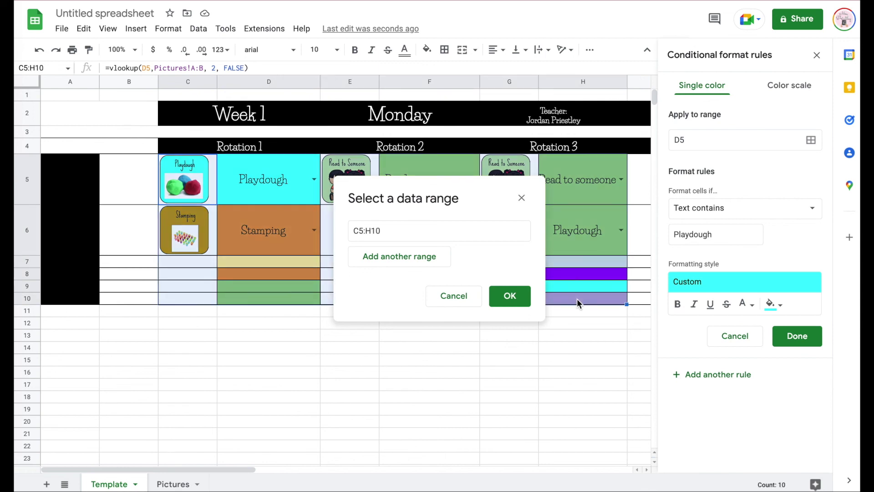
click(520, 304)
click(797, 335)
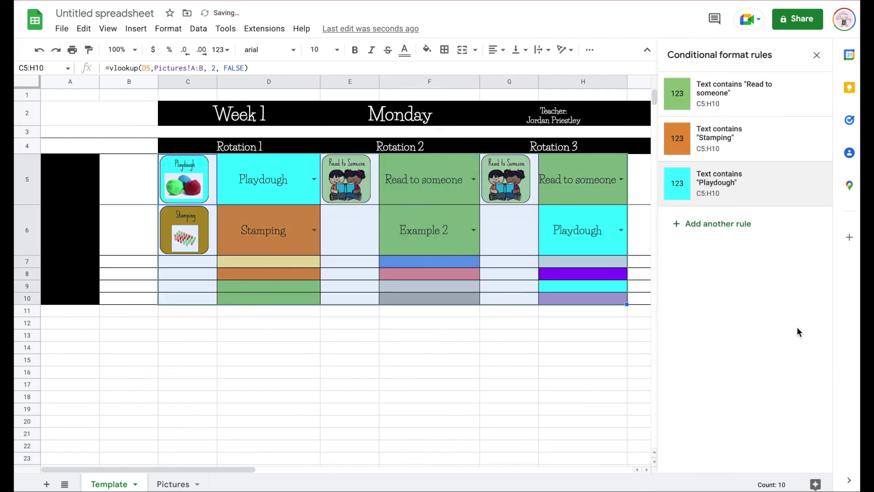
- Set the Rotation 2 activities to Playdough in cell F6 and Stamping in cell F5
click(392, 313)
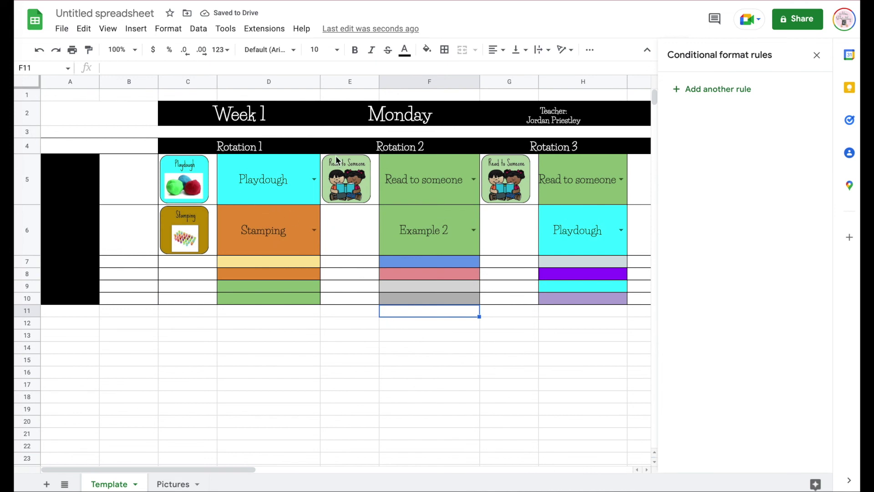
click(474, 230)
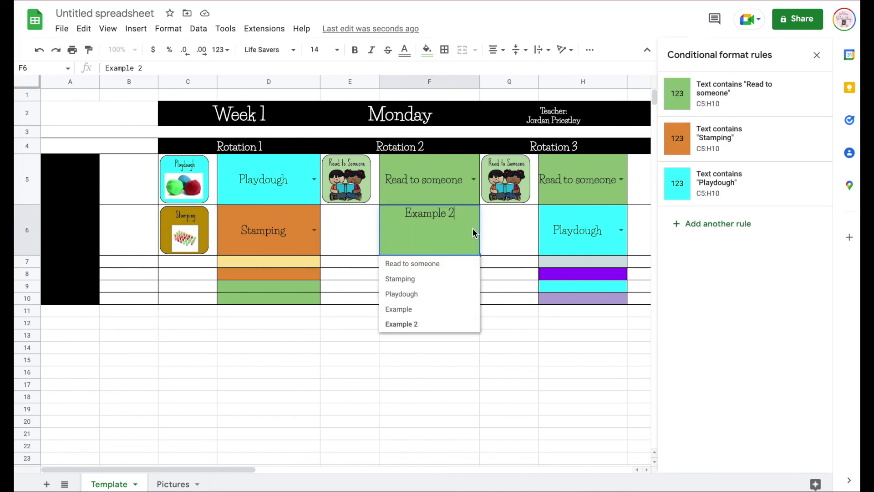
click(425, 293)
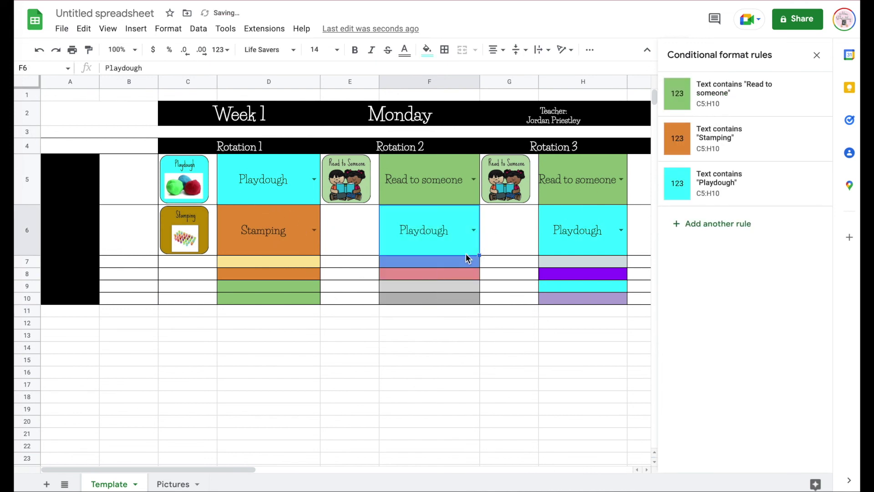
click(474, 180)
click(419, 229)
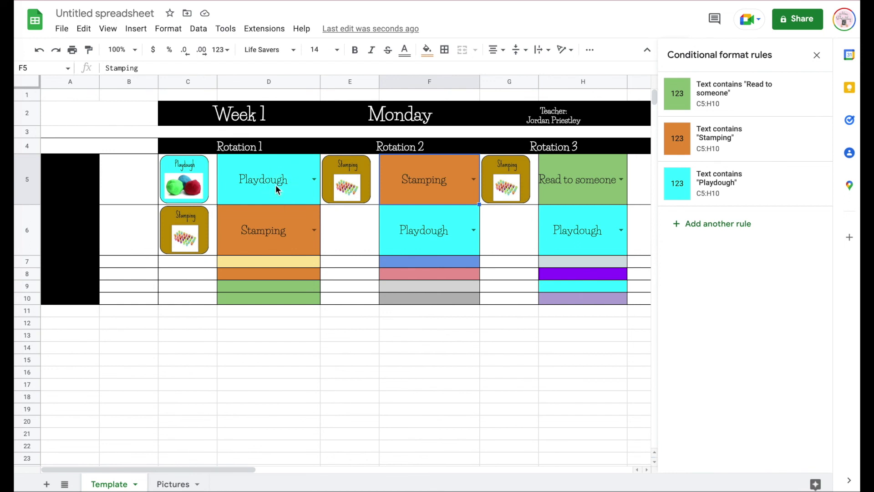
- Select cell C5 with the Rotation 1 picture lookup formula
click(192, 173)
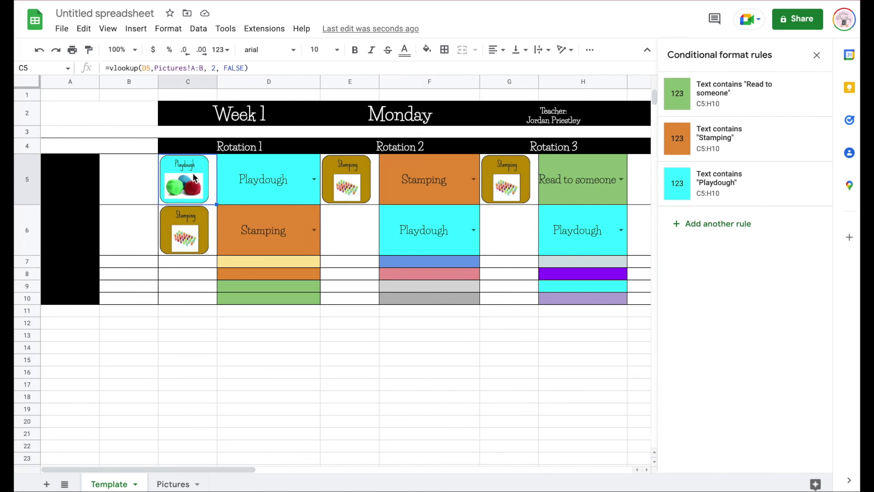